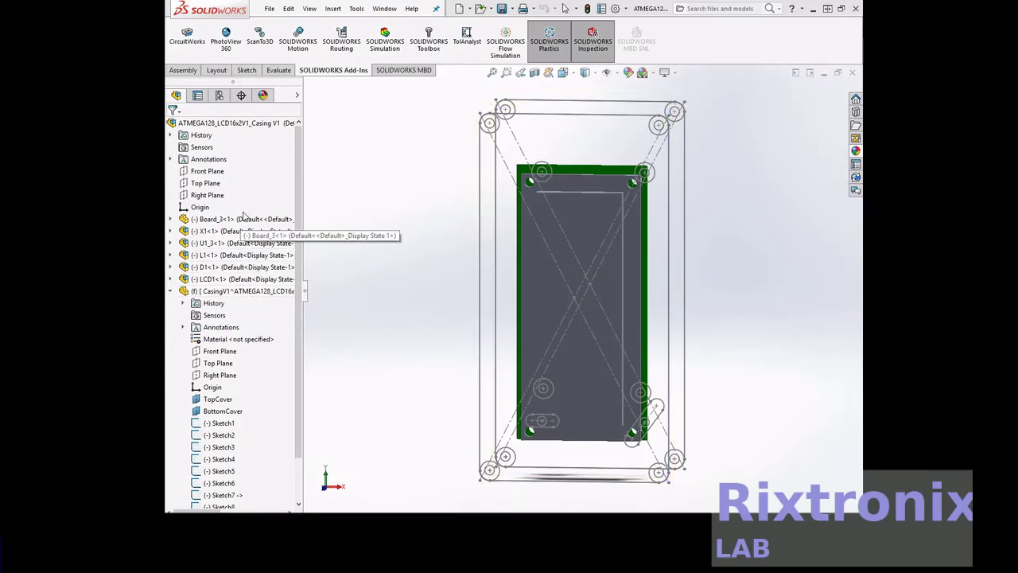
Edit CasingV1 in context inside the ATMEGA128_LCD16x2V1_Casing V1 assembly
left_click(275, 123)
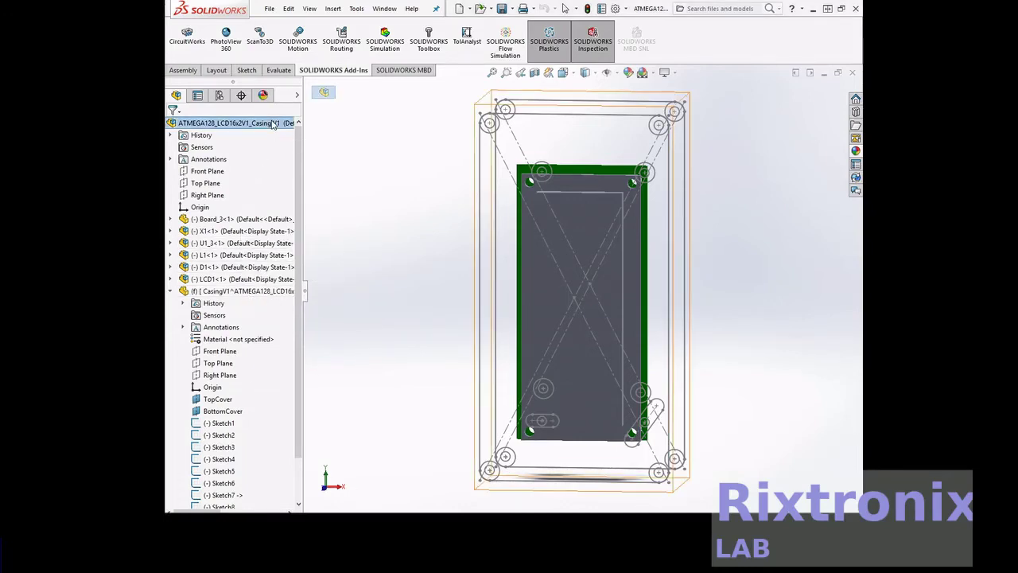
scroll(299, 146, "down", 1)
scroll(287, 199, "up", 1)
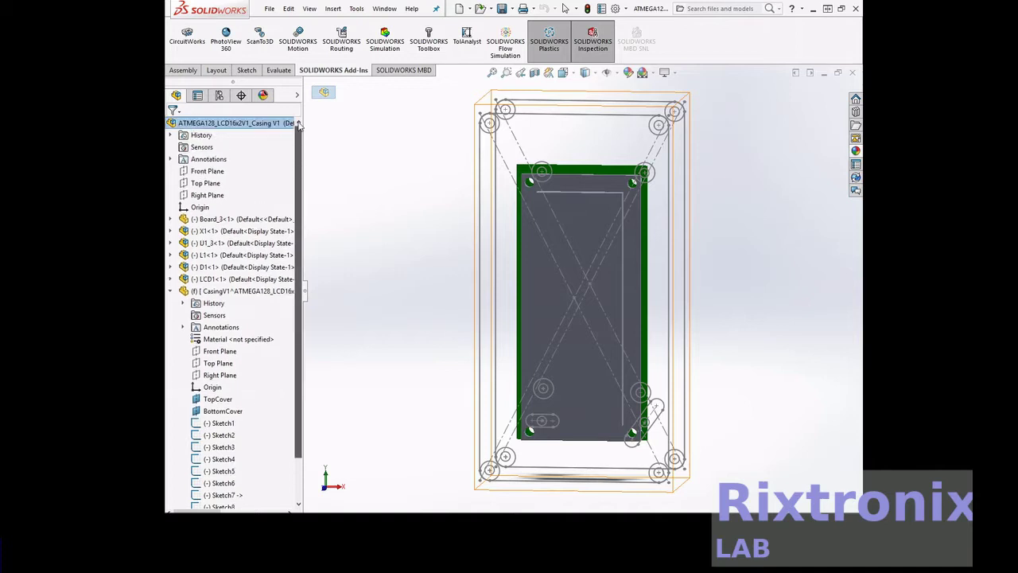
left_click(256, 291)
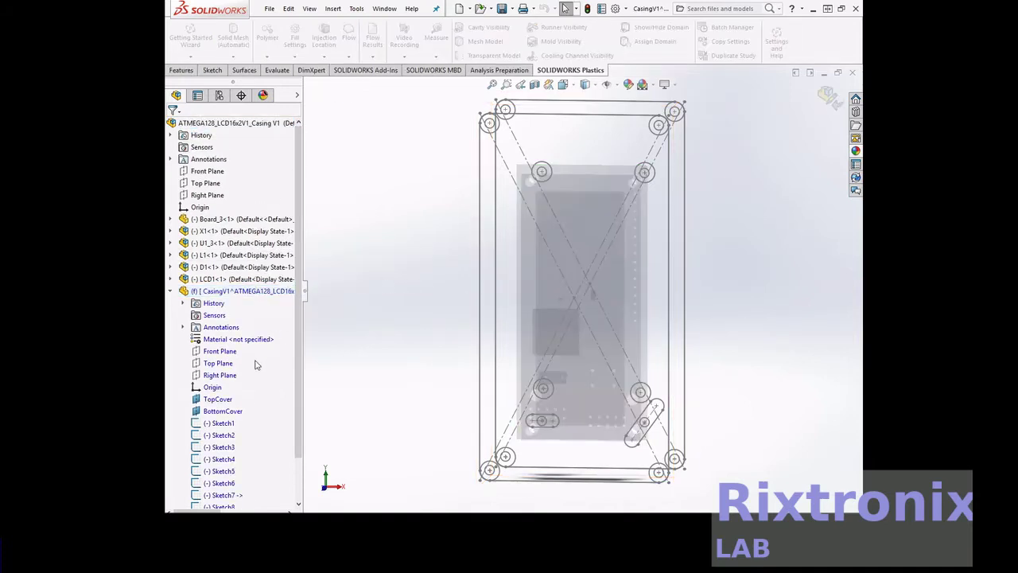
Orient the view normal to the TopCover plane
left_click(224, 404)
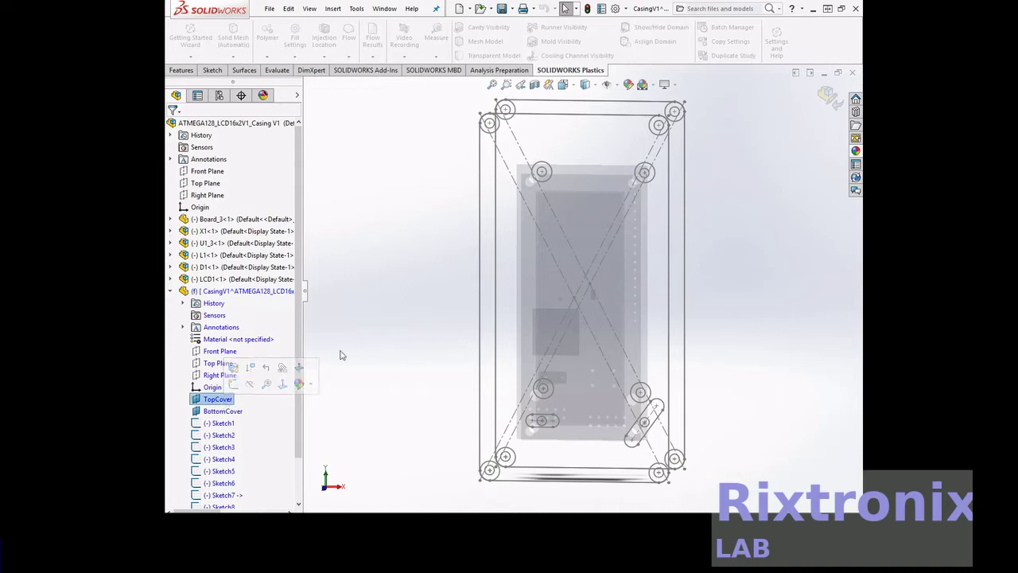
right_click(220, 404)
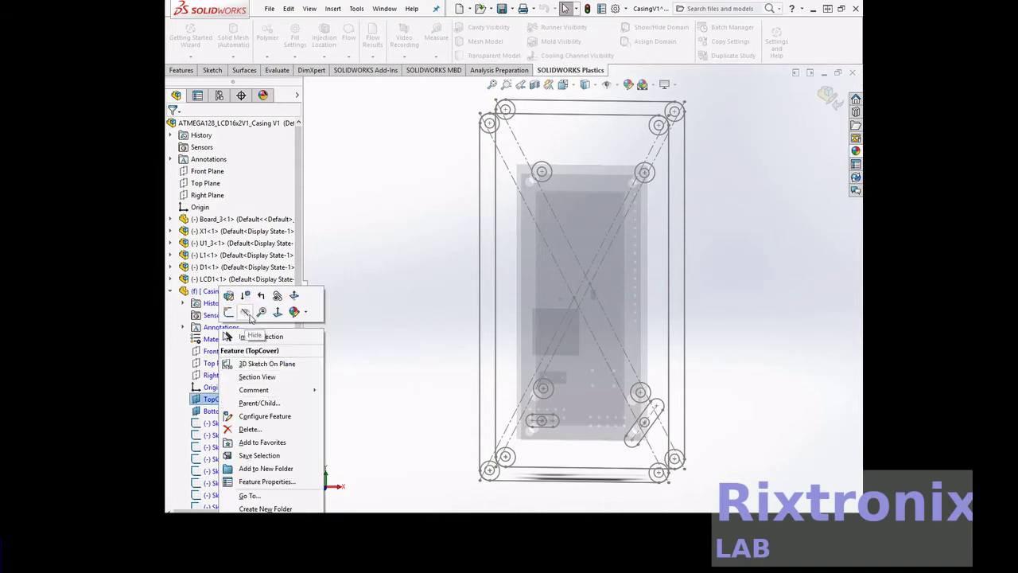
left_click(278, 313)
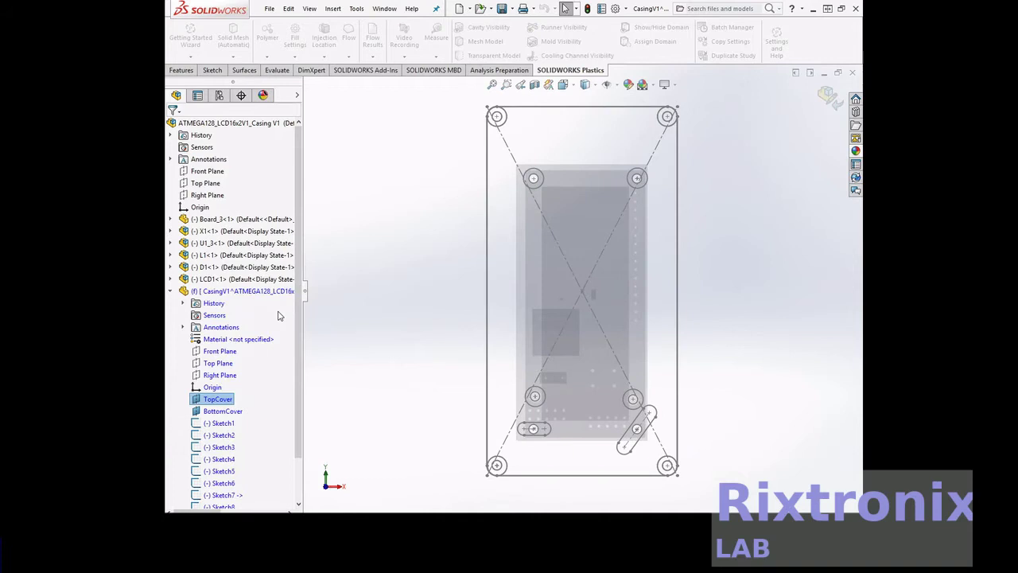
Zoom in closely on the top-left corner hole circles
left_click(504, 86)
left_click_drag(456, 95, 546, 148)
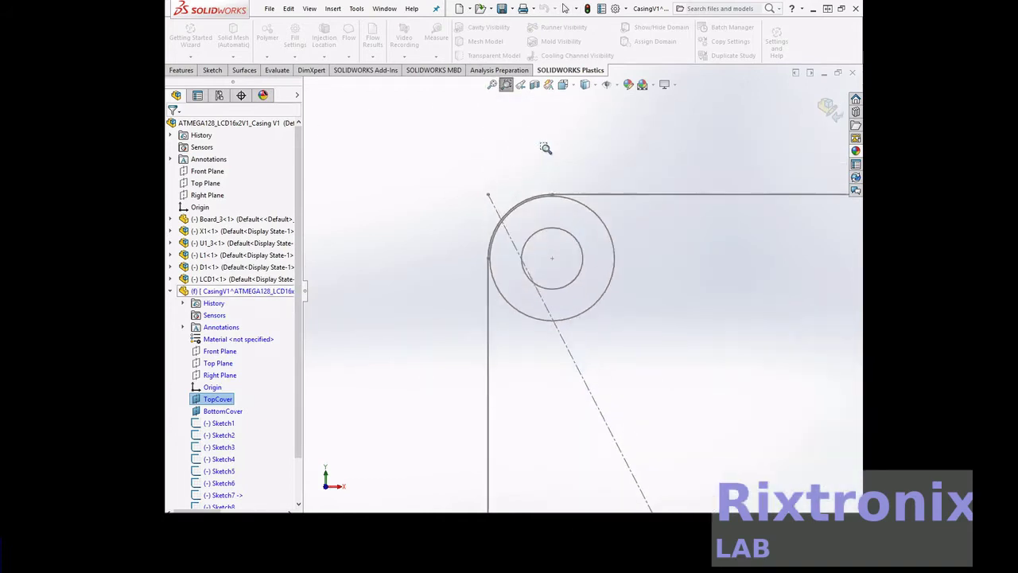
left_click_drag(490, 176, 667, 353)
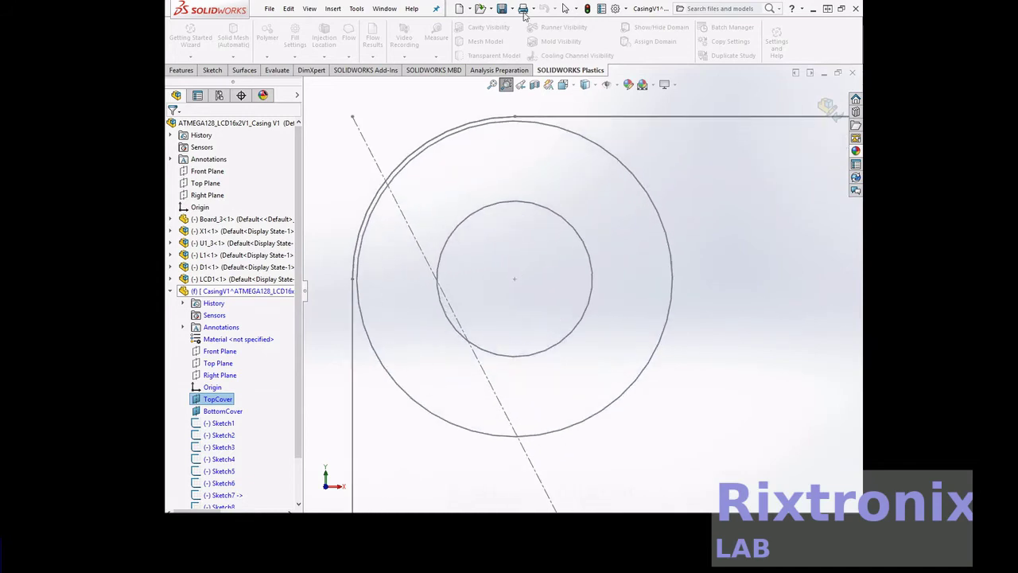
left_click(212, 70)
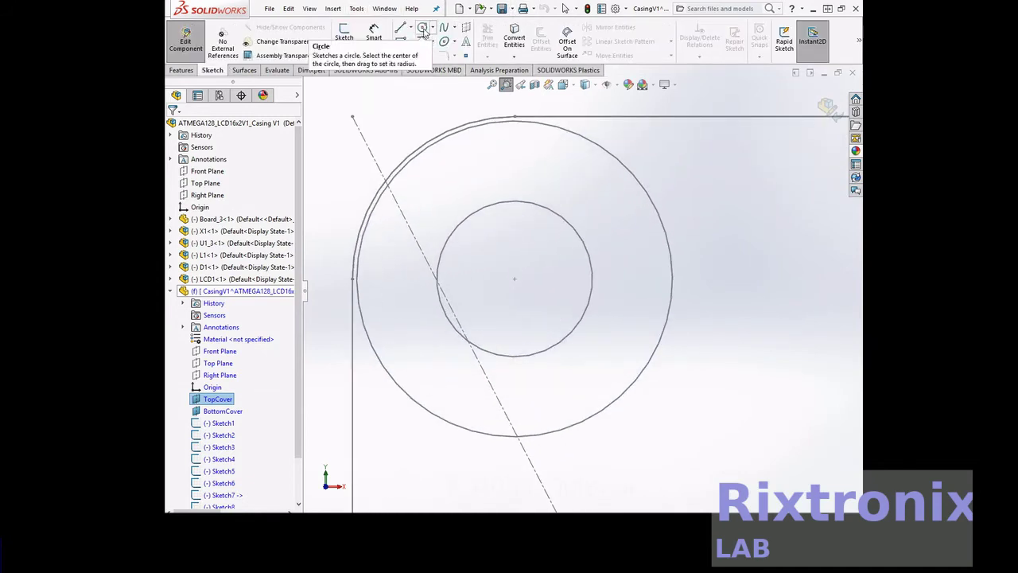
Sketch a circle of radius 2.19121028 concentric with the top-left corner hole
left_click(424, 30)
left_click(514, 278)
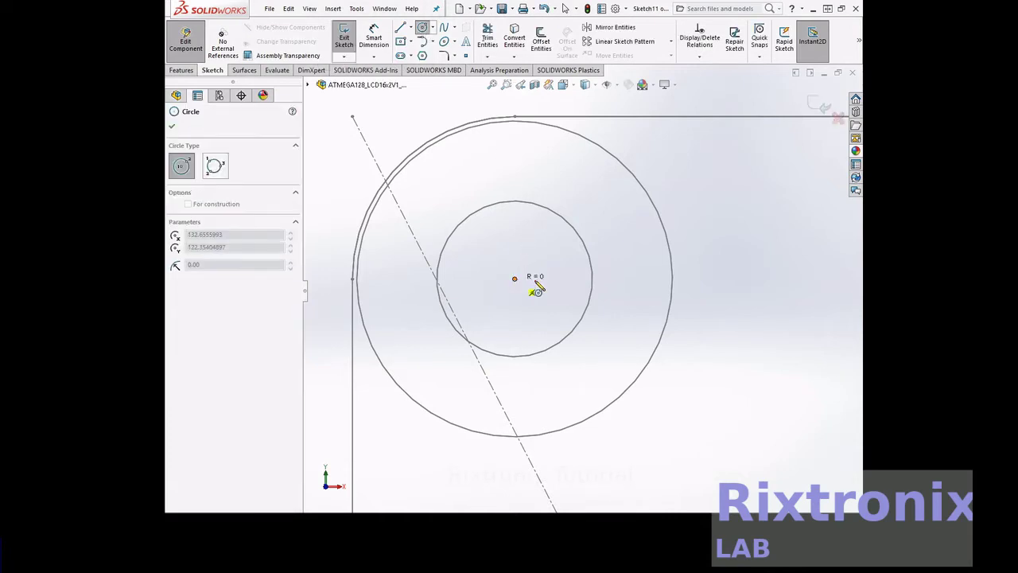
left_click(630, 315)
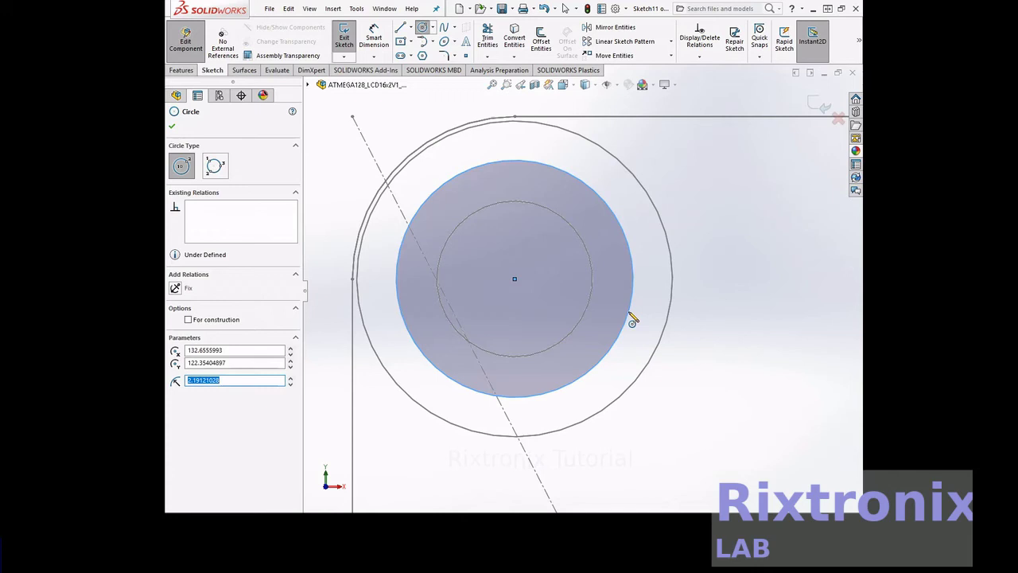
Zoom to fit the whole casing sketch in view
left_click(288, 8)
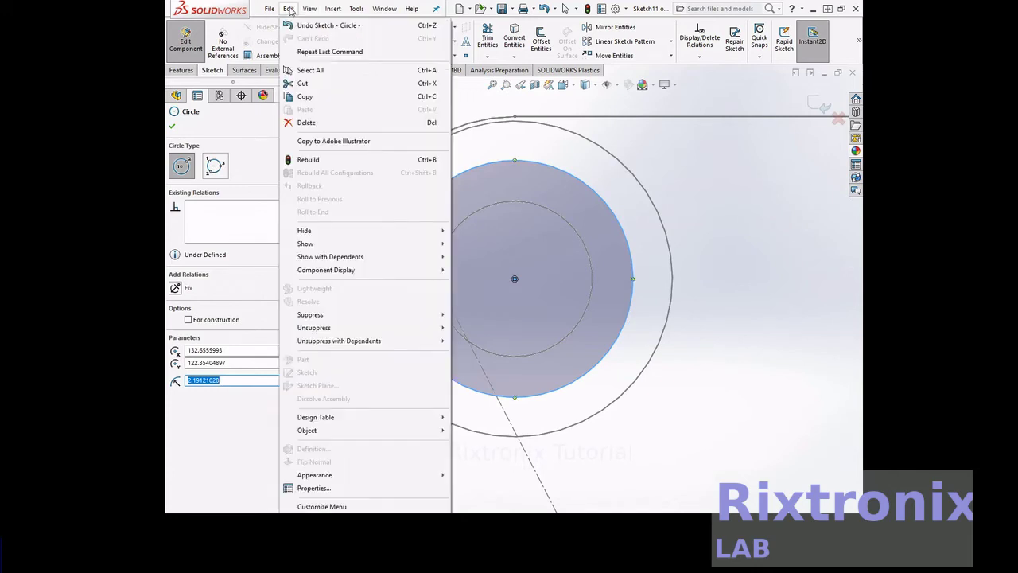
left_click(337, 97)
left_click(492, 85)
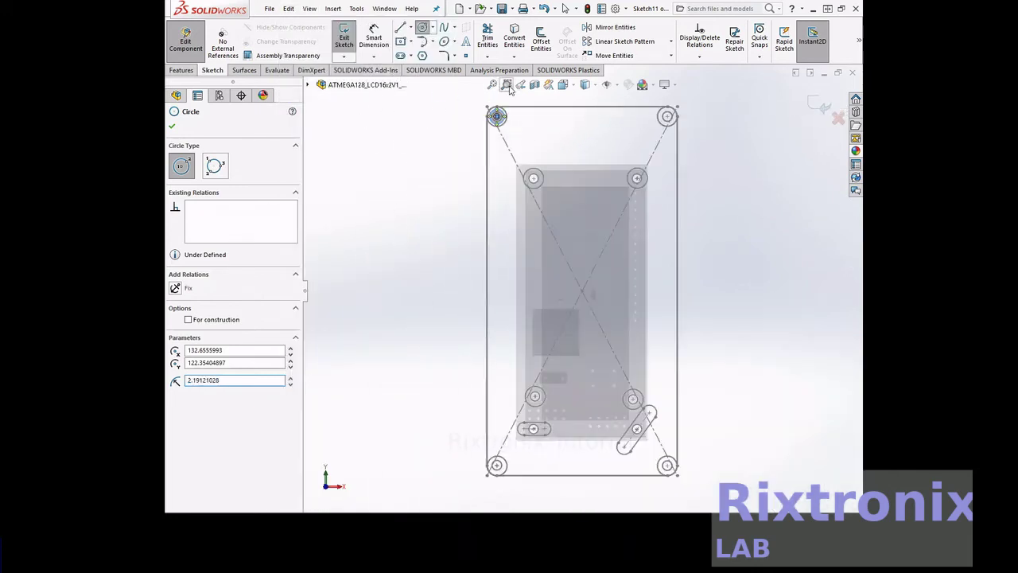
left_click(507, 85)
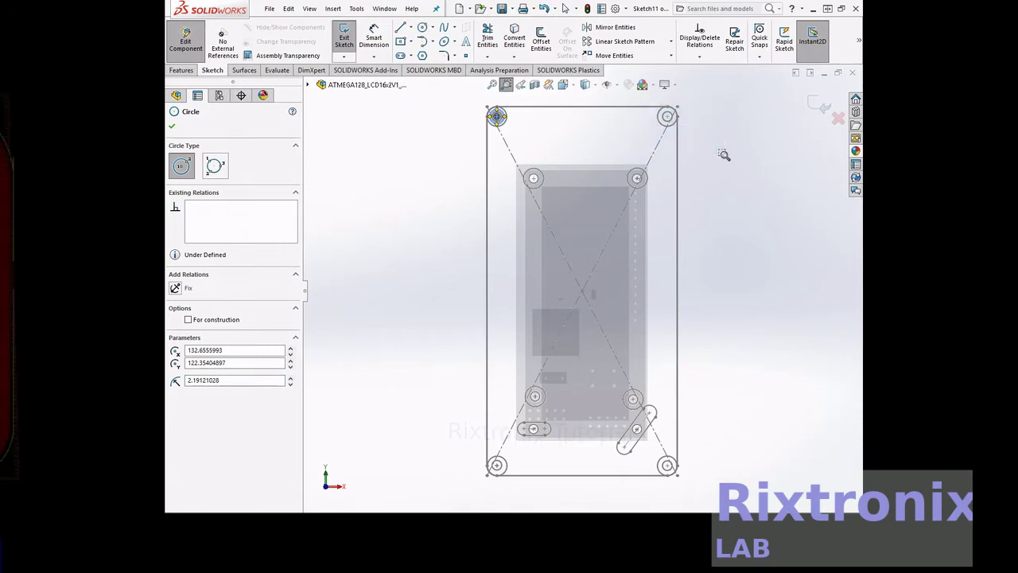
Zoom in on the top-left hole and cancel an unfinished circle
mouse_move(426, 151)
left_mouse_down()
mouse_move(580, 211)
mouse_move(651, 355)
left_mouse_up()
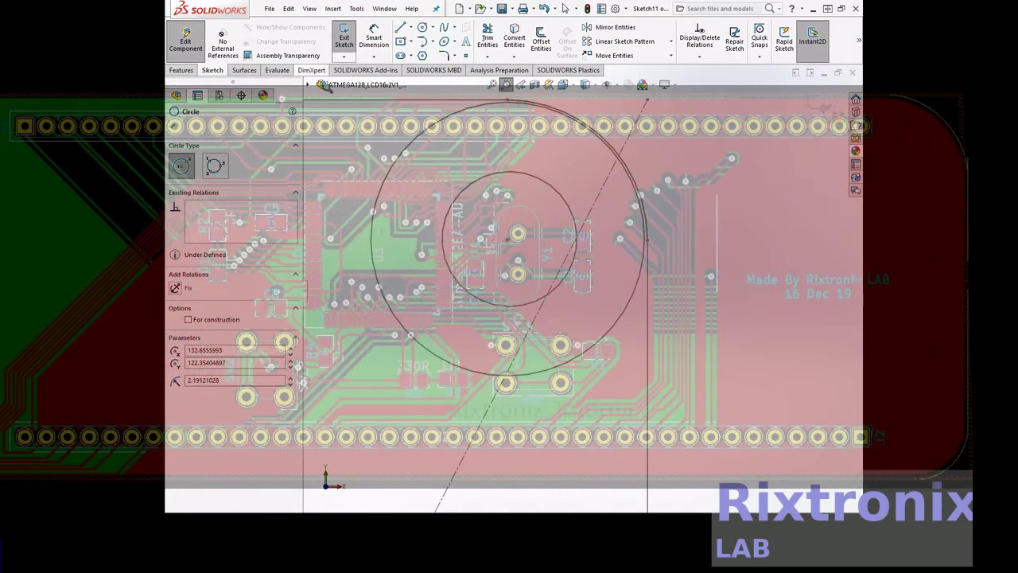
scroll(701, 409, "down", 1)
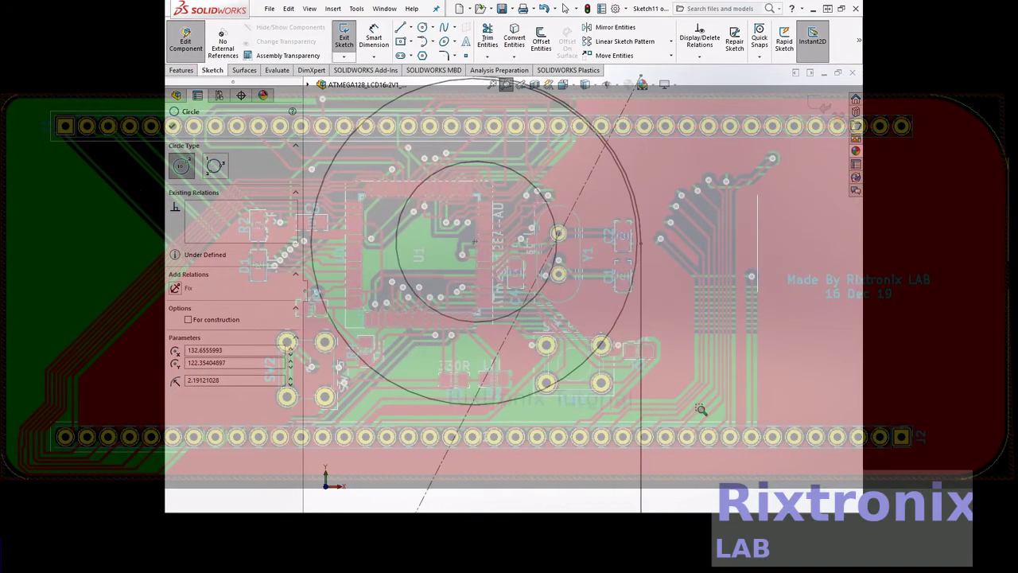
key("Escape")
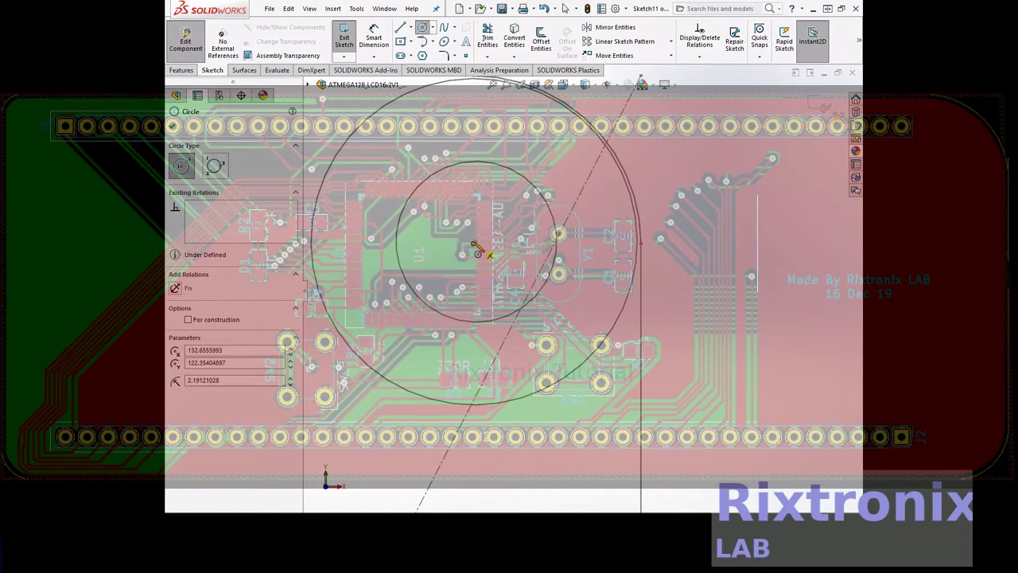
left_click(474, 245)
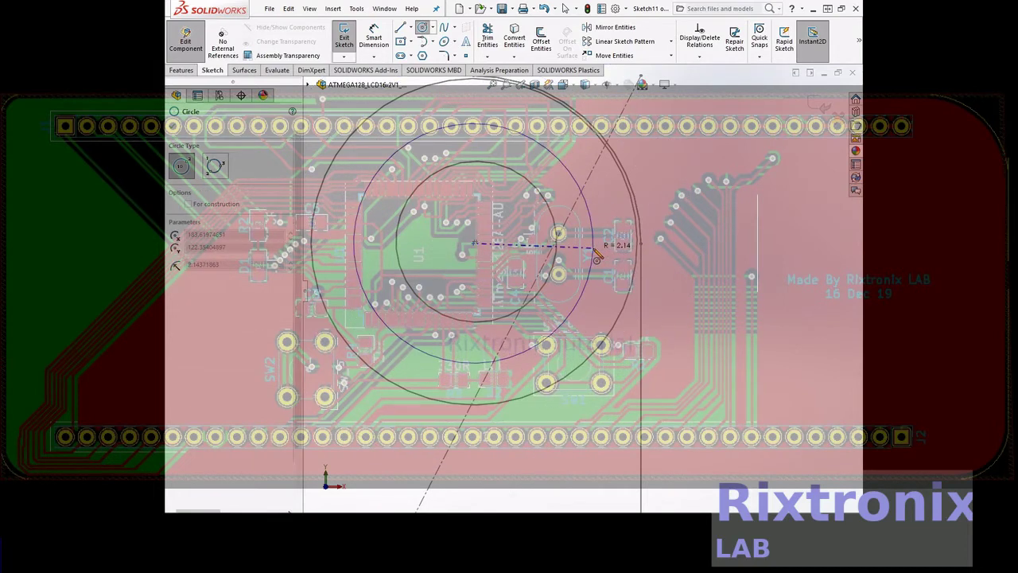
key("Escape")
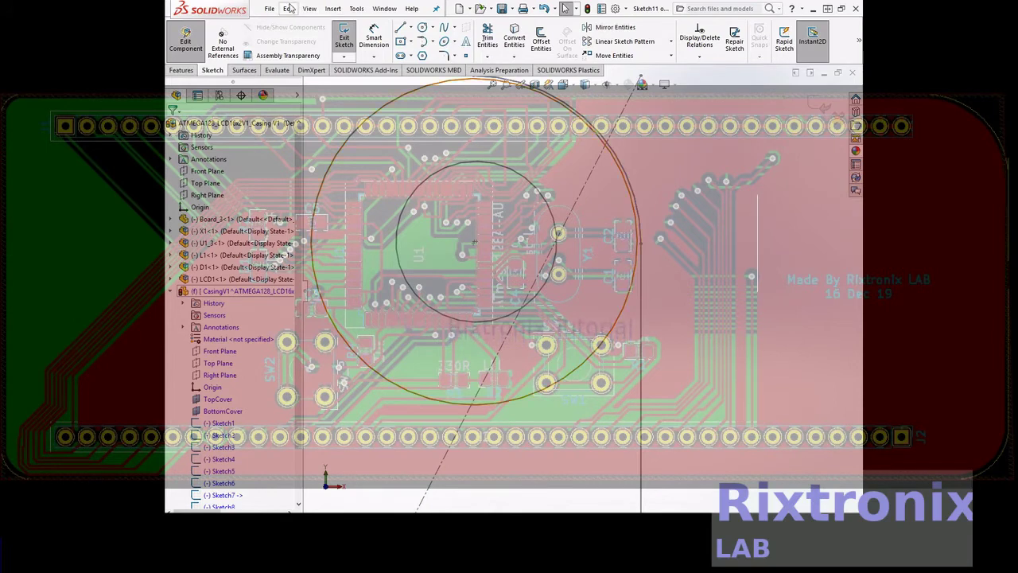
left_click(289, 8)
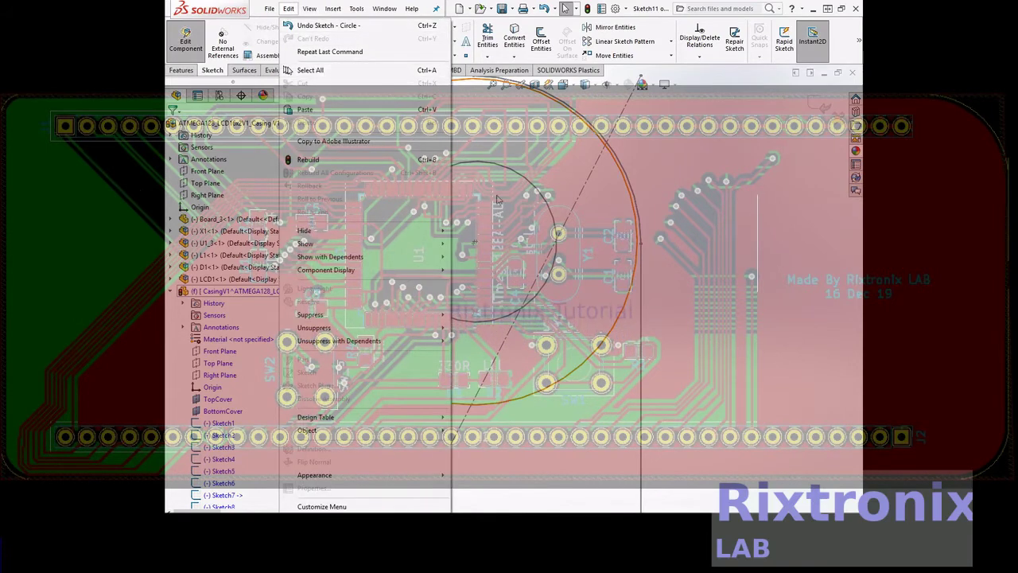
left_click(727, 219)
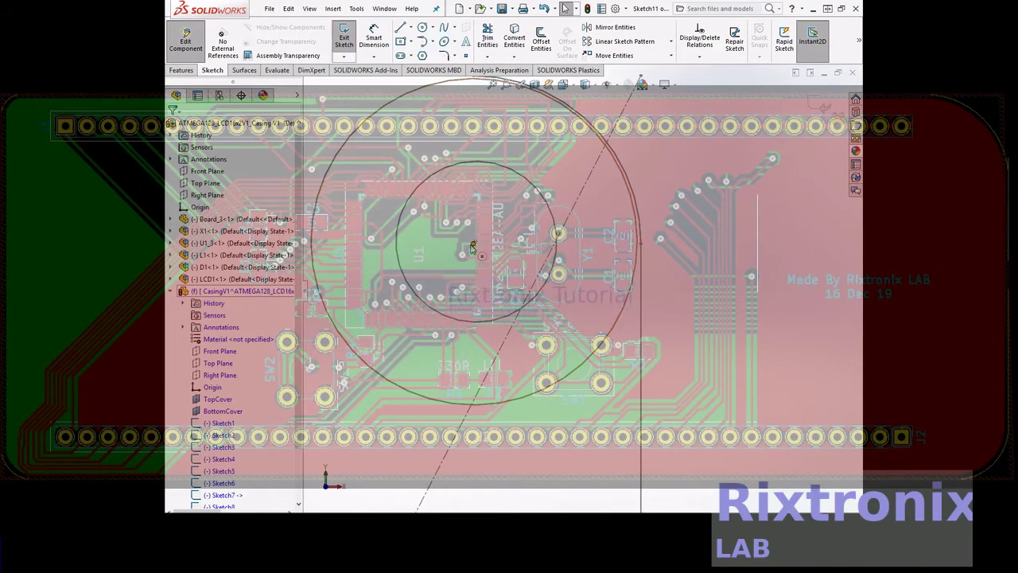
Select the sketch geometry at the hole and apply an Edit menu command
left_click(471, 247)
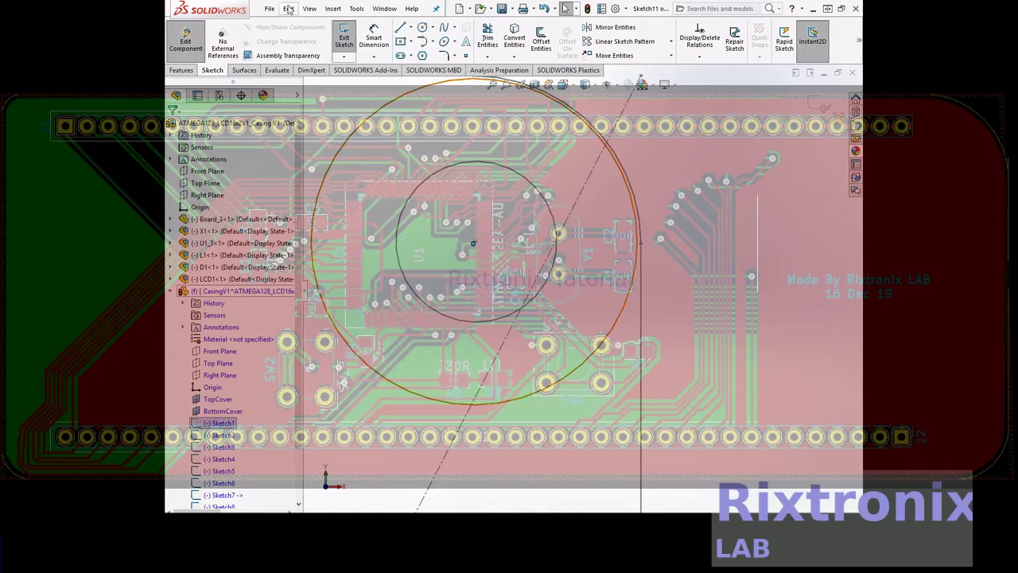
left_click(289, 8)
left_click(327, 109)
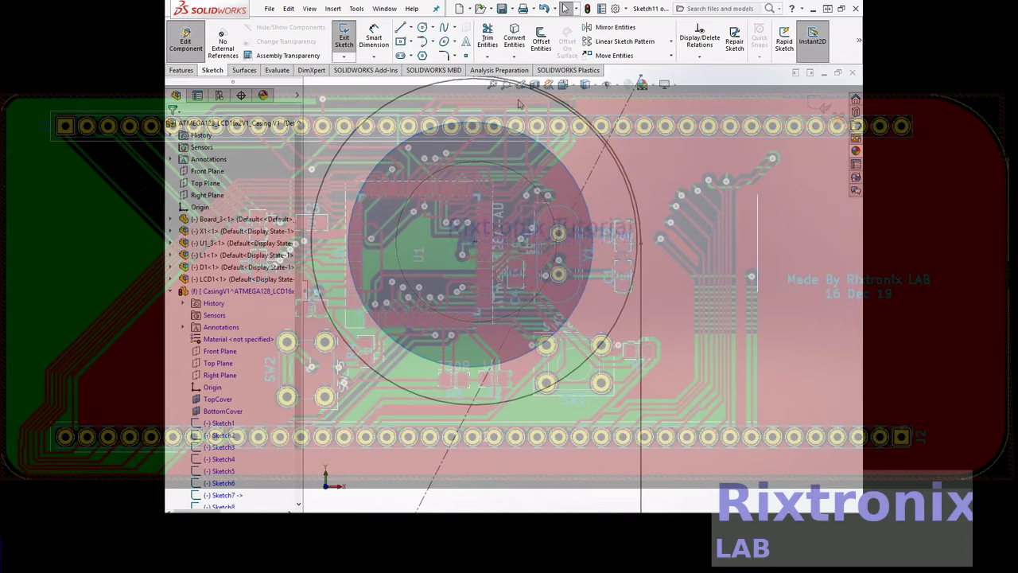
Fit the view, then zoom in tightly on the upper-left hole's two circles
left_click(493, 85)
left_click(506, 84)
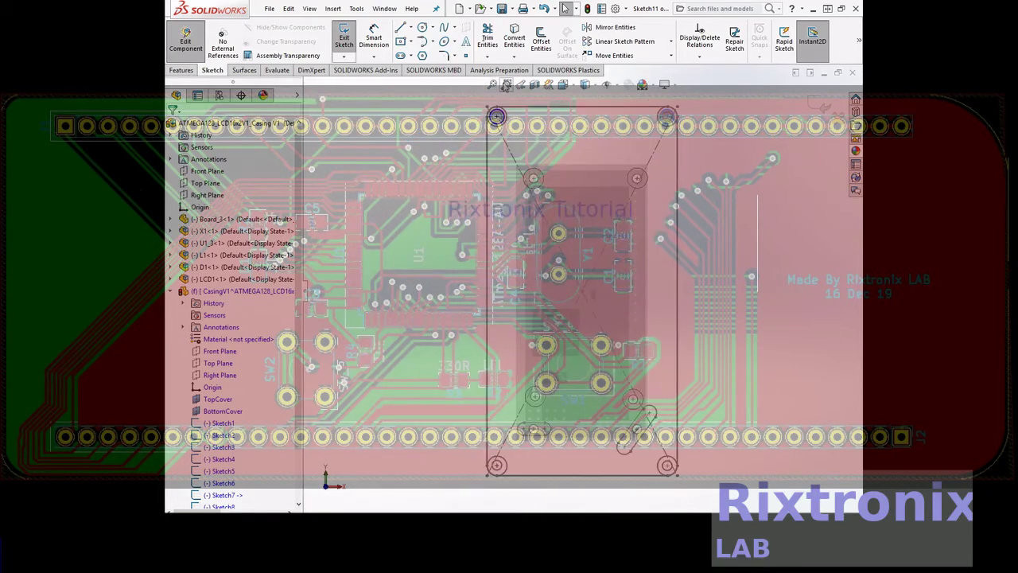
left_click_drag(406, 366, 668, 493)
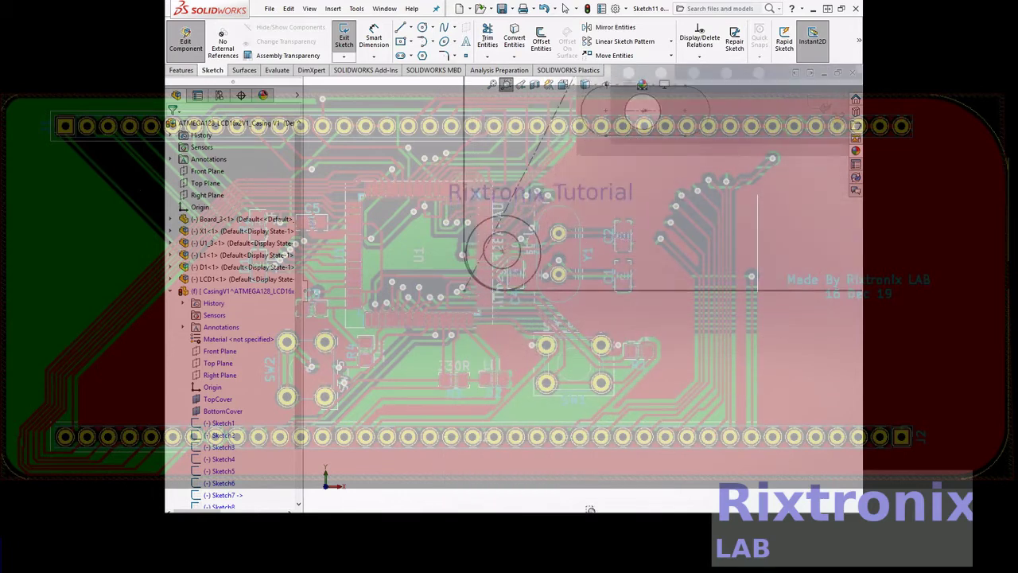
left_click_drag(426, 204, 630, 340)
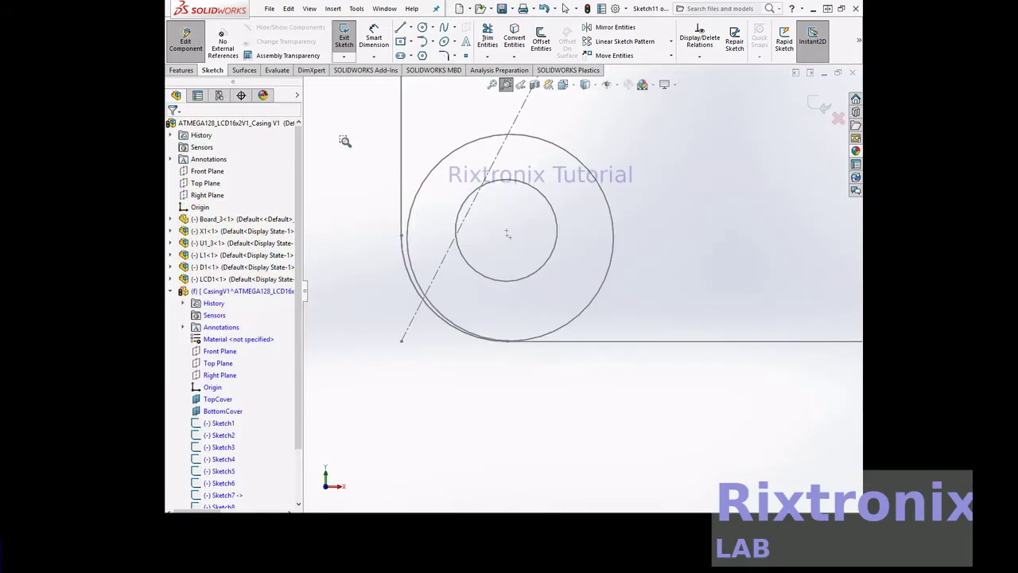
left_click_drag(338, 125, 672, 360)
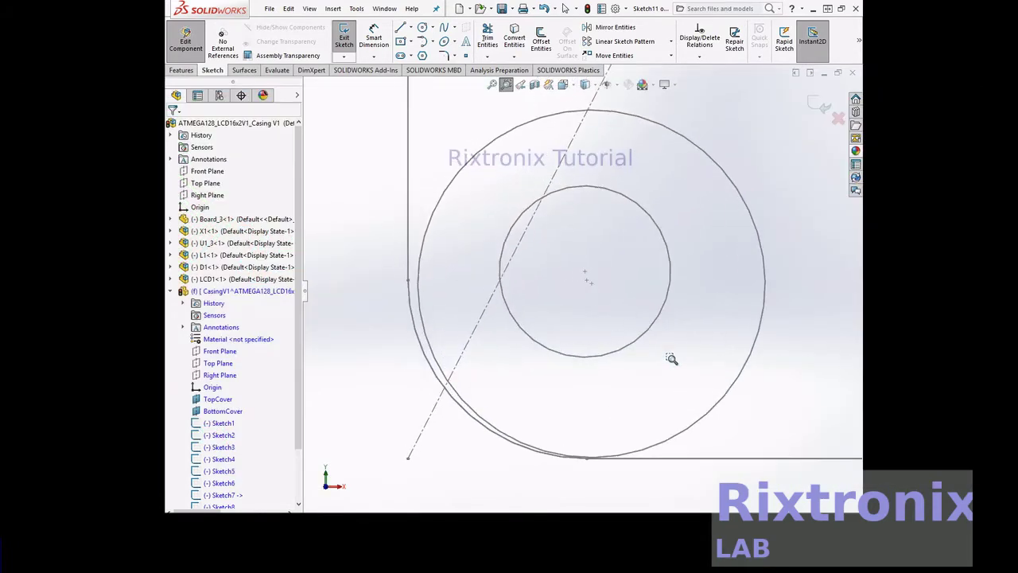
Select the hole's centre point and fit the whole board in view
key("Escape")
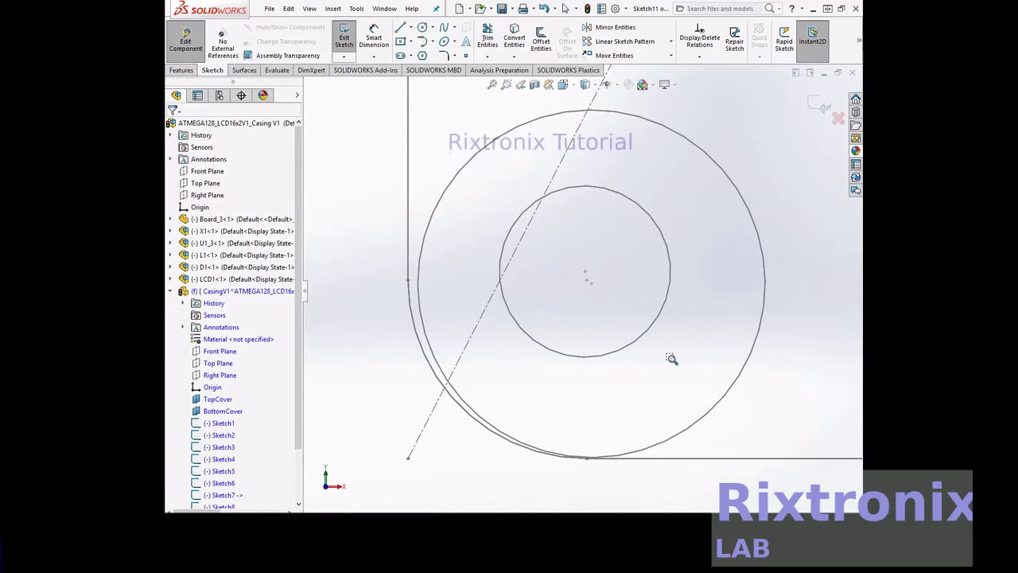
left_click(586, 280)
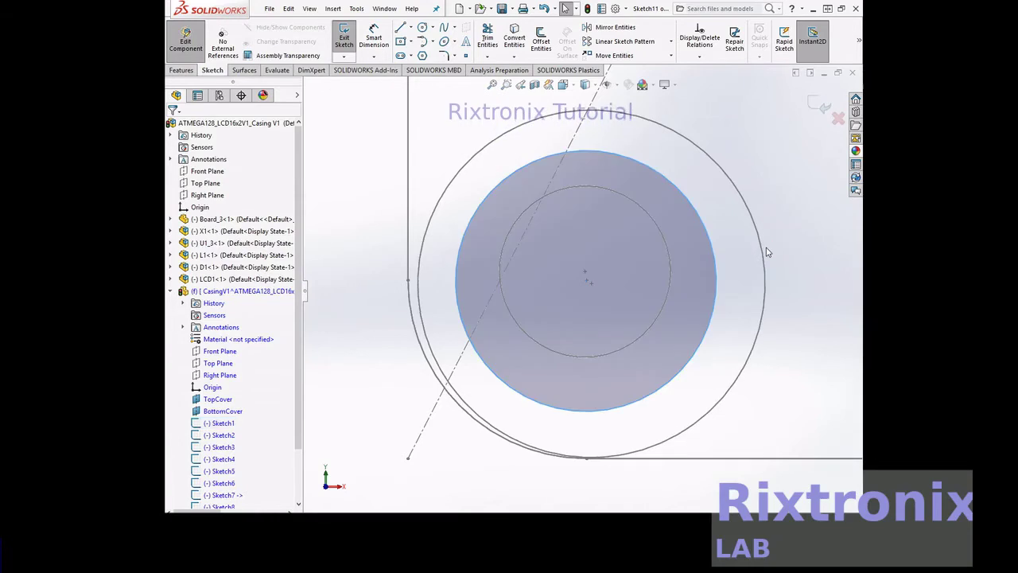
left_click(492, 84)
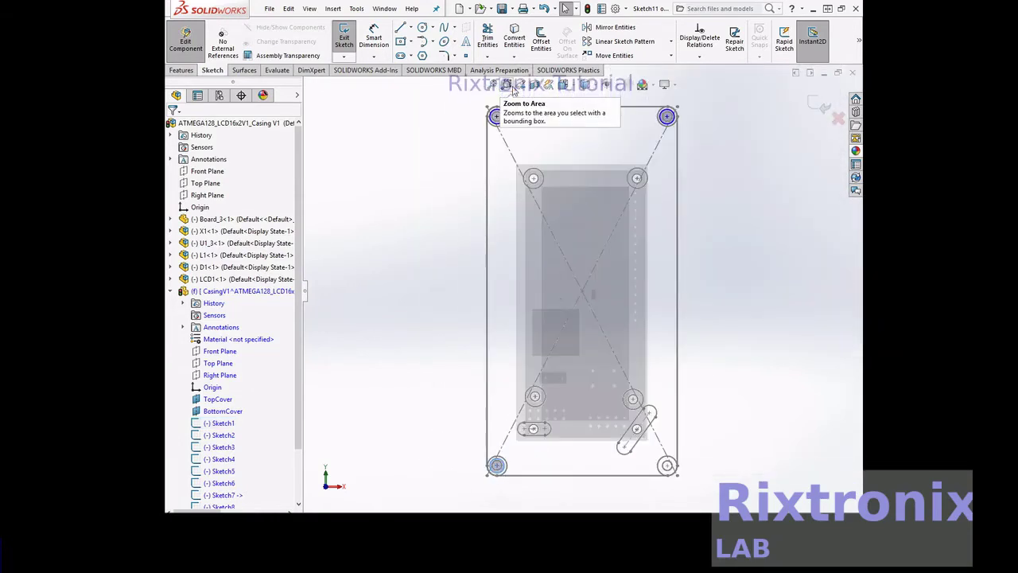
Zoom in to check the lower-right corner circles, then fit the view and exit the sketch
left_click(506, 85)
mouse_move(727, 440)
left_mouse_down()
mouse_move(660, 464)
mouse_move(628, 498)
left_mouse_up()
mouse_move(448, 202)
left_mouse_down()
mouse_move(593, 285)
mouse_move(629, 358)
left_mouse_up()
left_click_drag(373, 119, 730, 294)
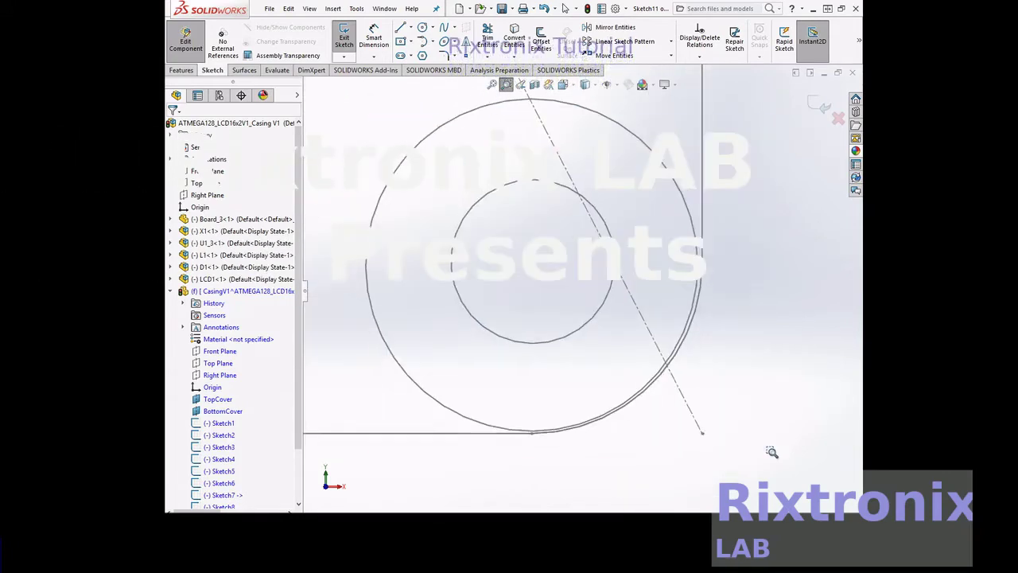
key("Escape")
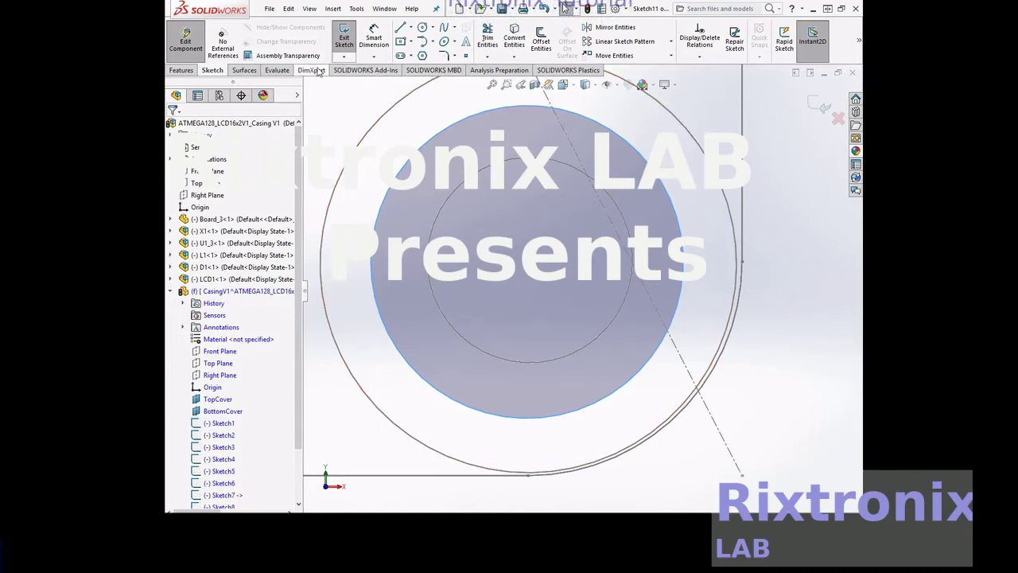
left_click(493, 85)
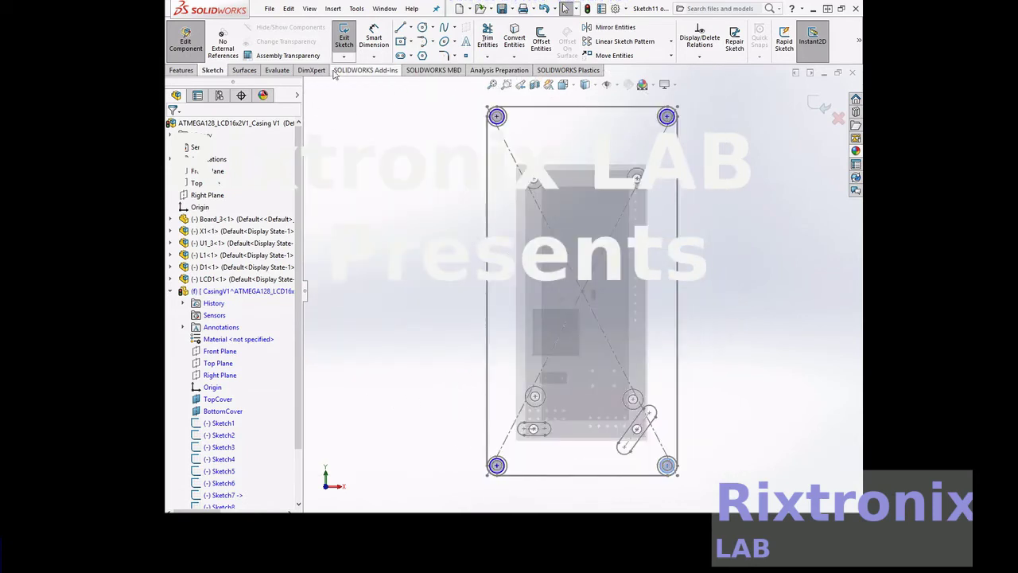
left_click(343, 45)
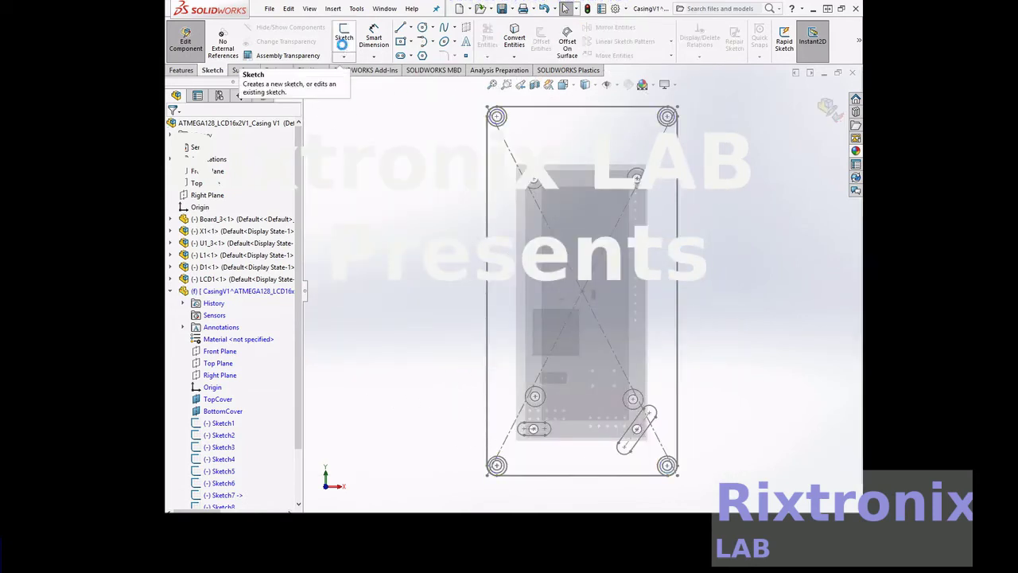
Save the part and assembly, then rotate the model to an angled view
left_click(273, 10)
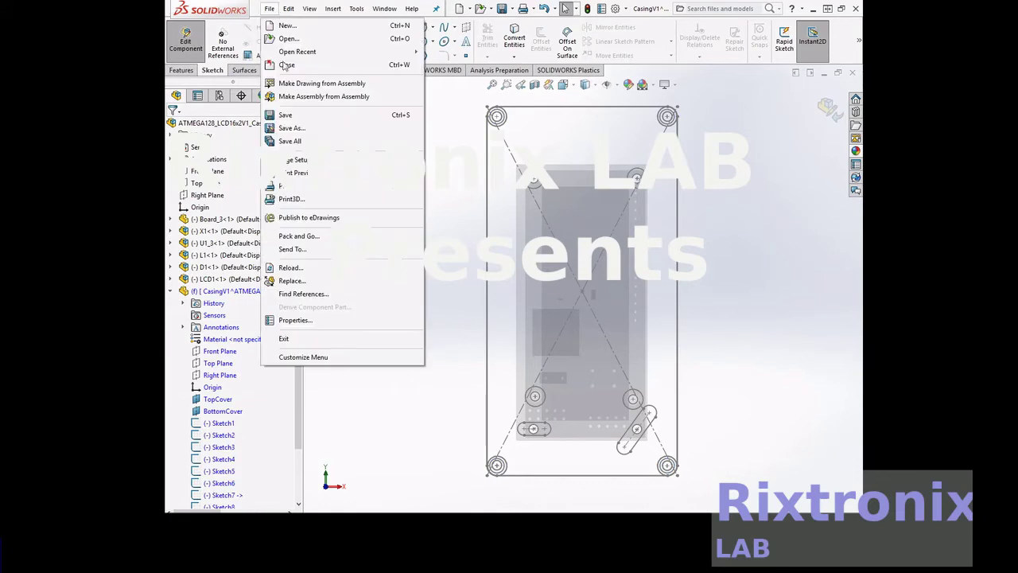
left_click(293, 114)
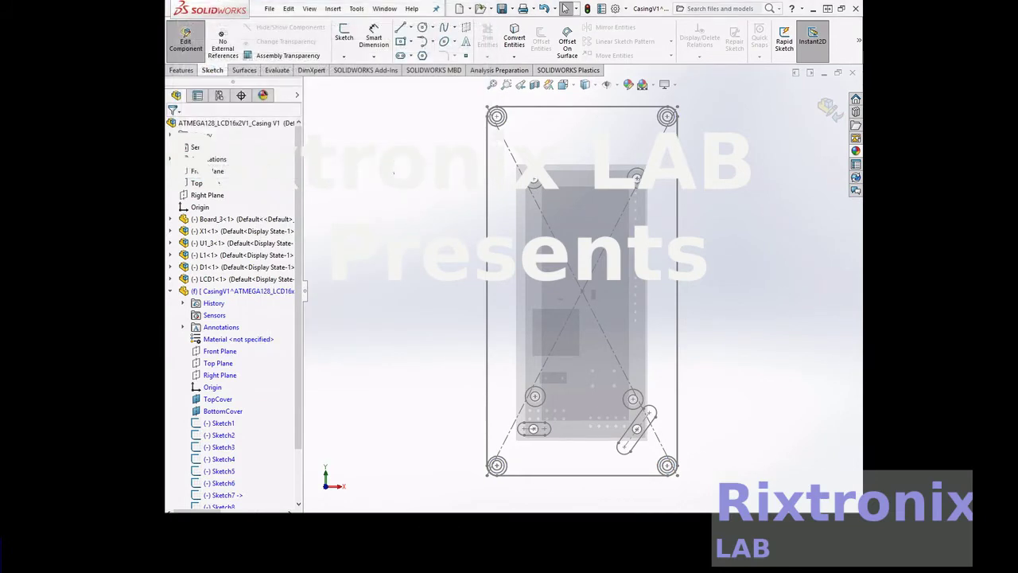
right_click(752, 163)
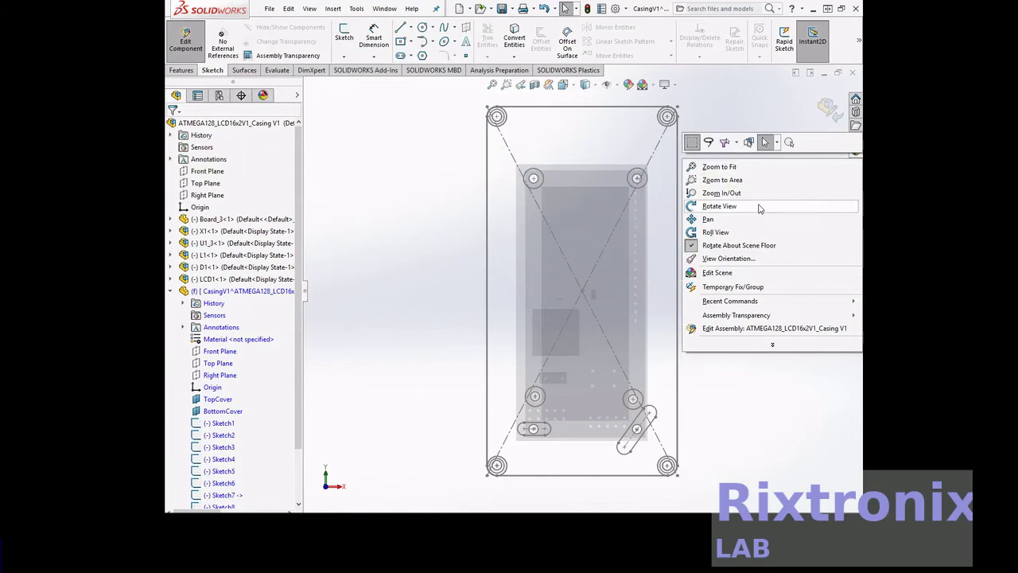
left_click(773, 191)
mouse_move(772, 192)
left_mouse_down()
mouse_move(686, 196)
mouse_move(736, 199)
left_mouse_up()
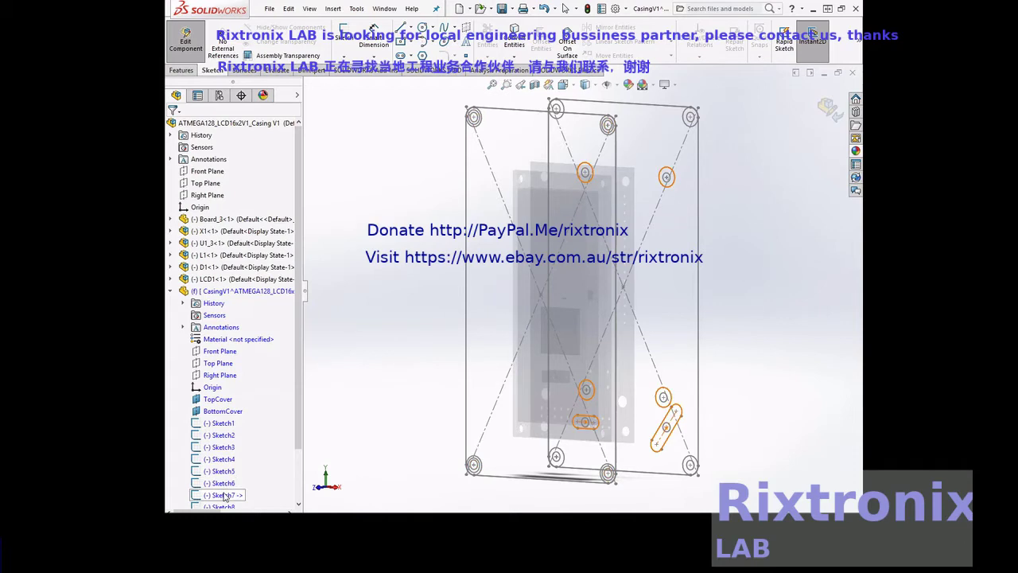
Select Sketch7 and view the casing from the Right orientation
left_click(224, 497)
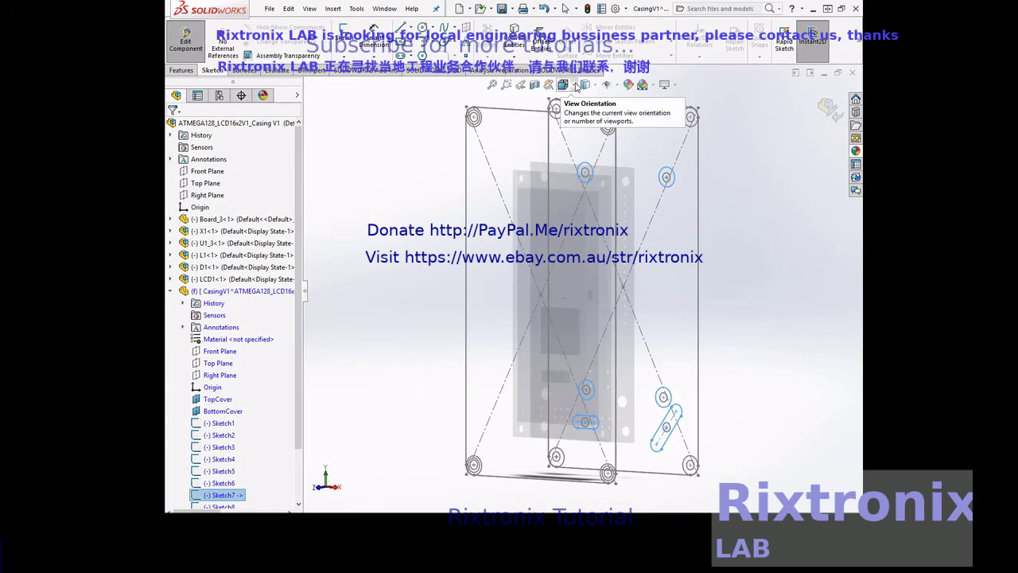
left_click(576, 85)
left_click(692, 272)
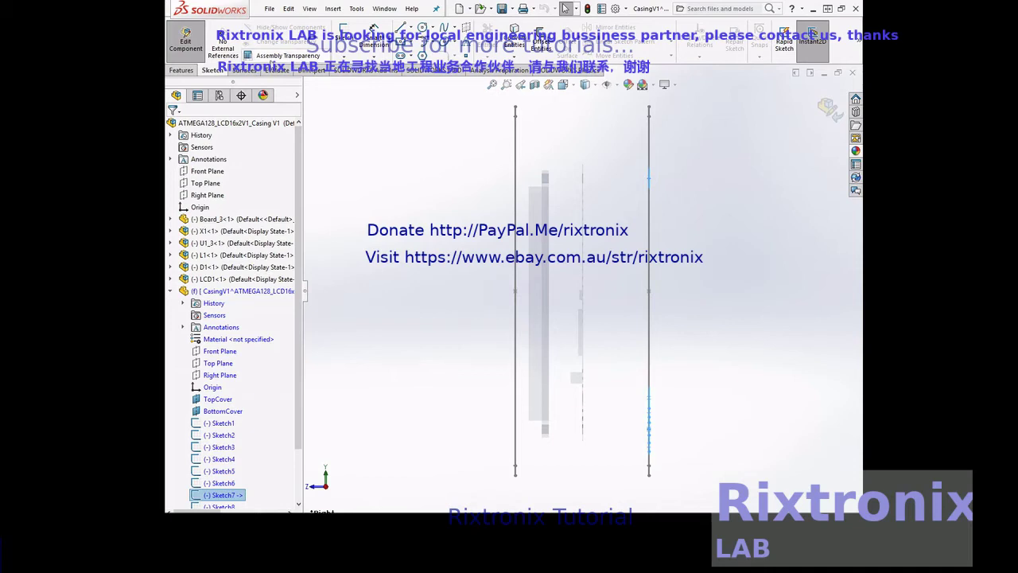
left_click(190, 74)
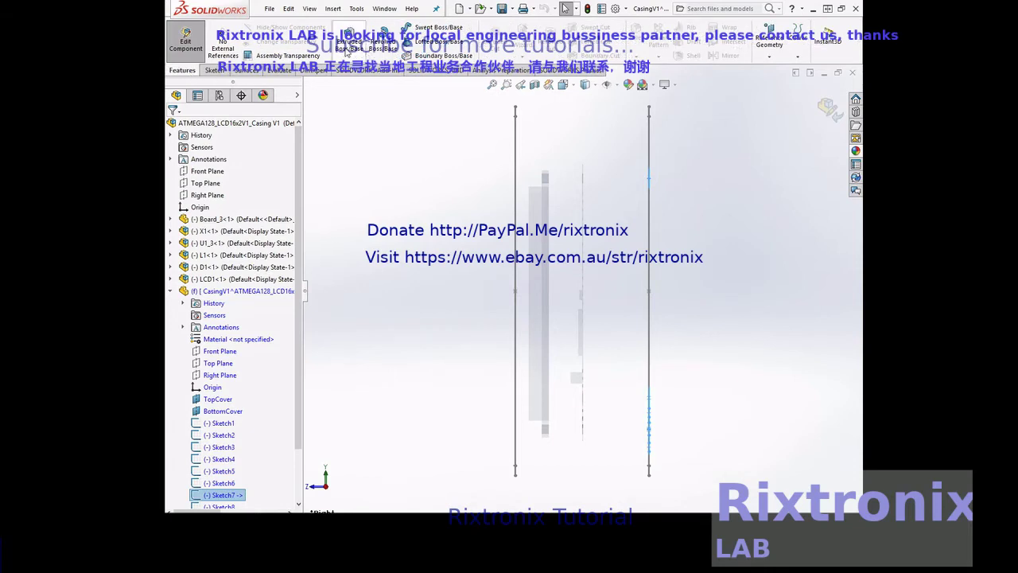
Extrude Sketch7 as a 15.00 mm blind boss forming the corner standoff posts
left_click(345, 50)
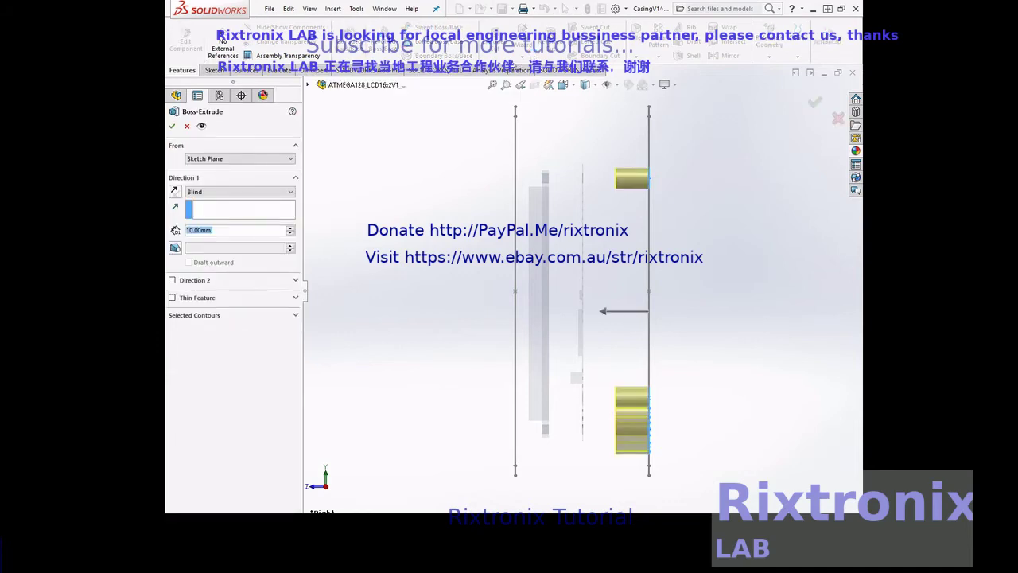
left_click(189, 231)
type("5")
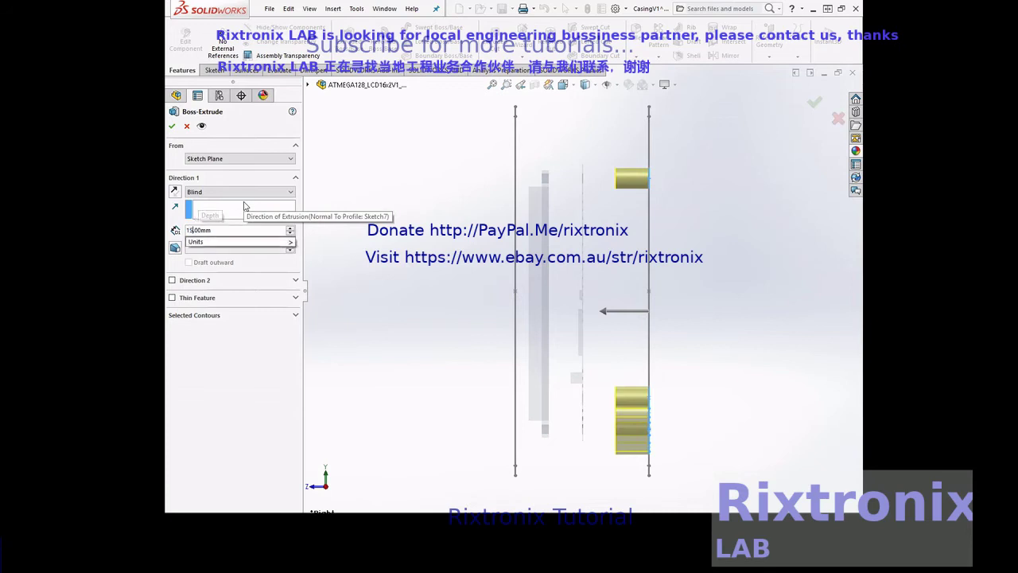
key("Return")
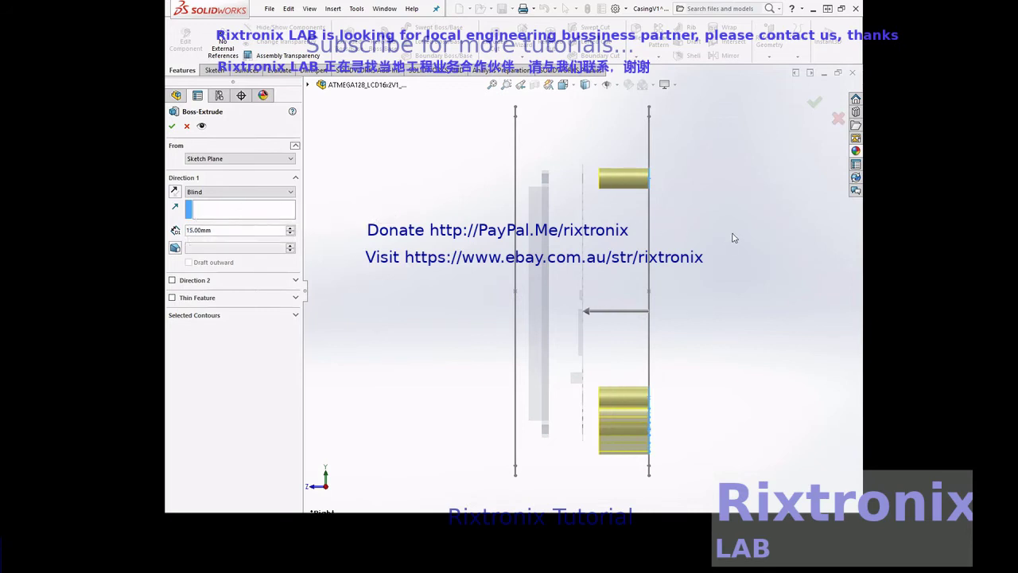
left_click(174, 128)
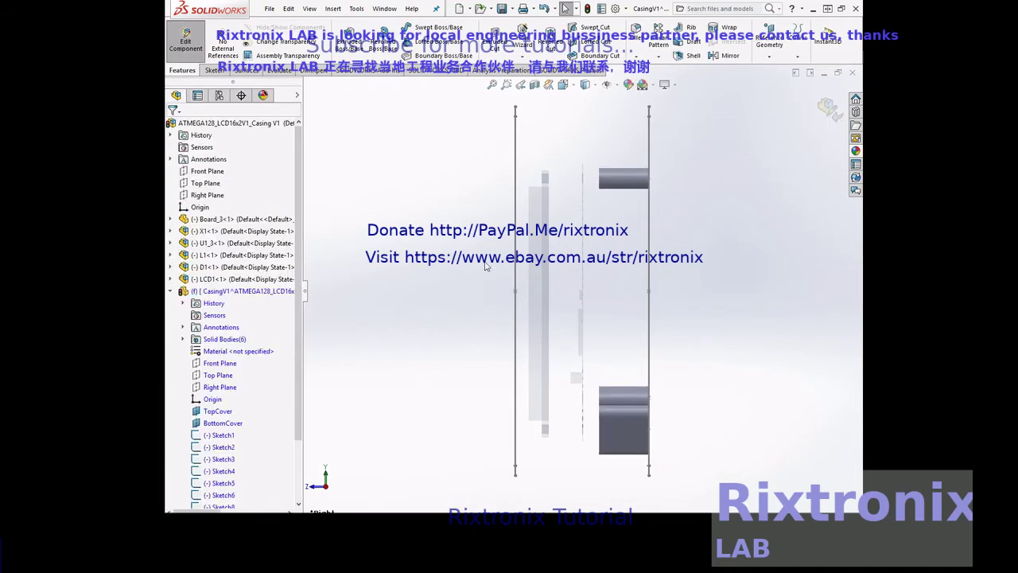
Rotate the casing and select Sketch8 holding the hole circles
right_click(426, 292)
mouse_move(472, 170)
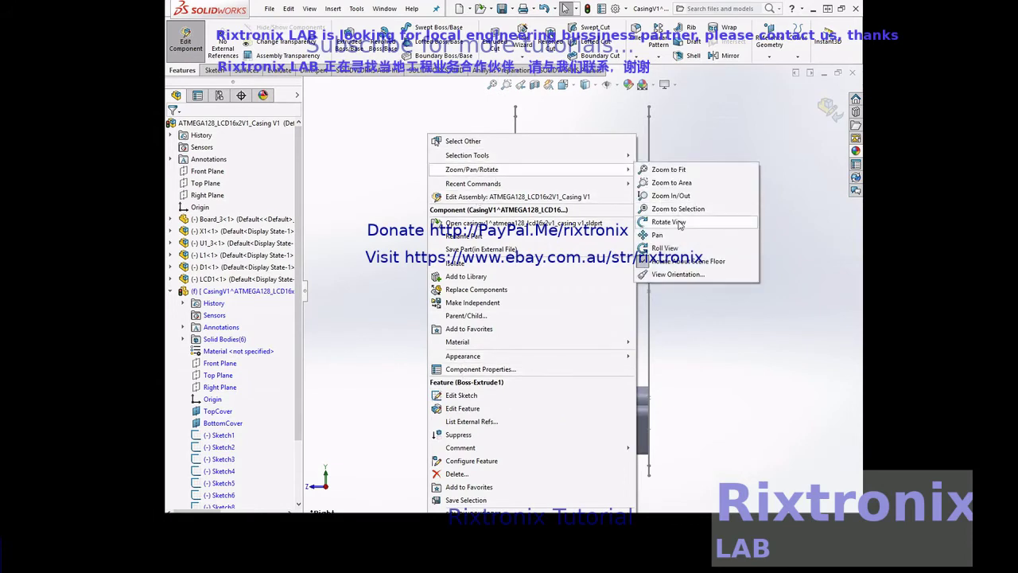
left_click(680, 223)
left_click_drag(380, 224, 446, 226)
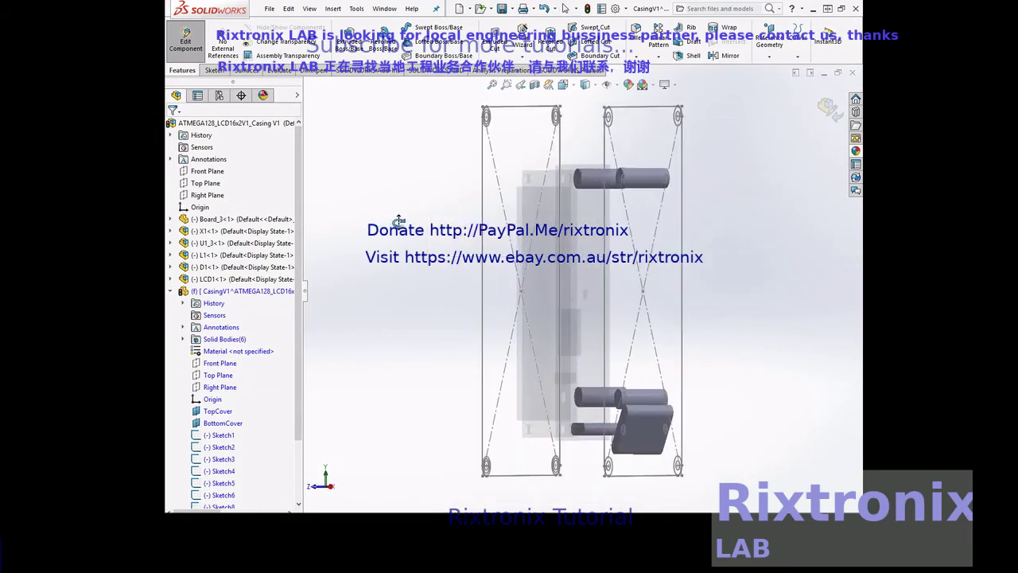
scroll(248, 350, "down", 1)
scroll(249, 350, "down", 1)
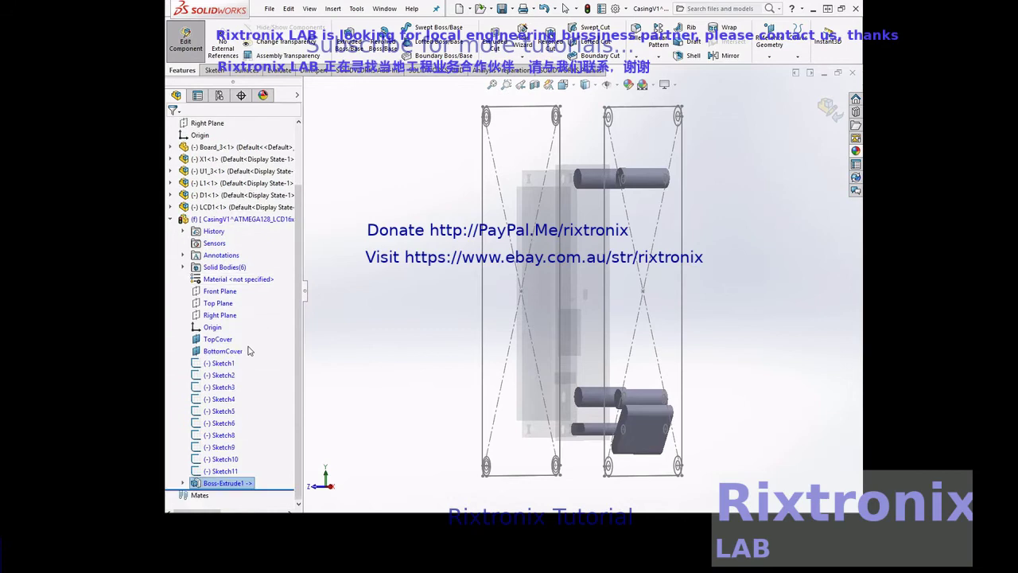
left_click(230, 437)
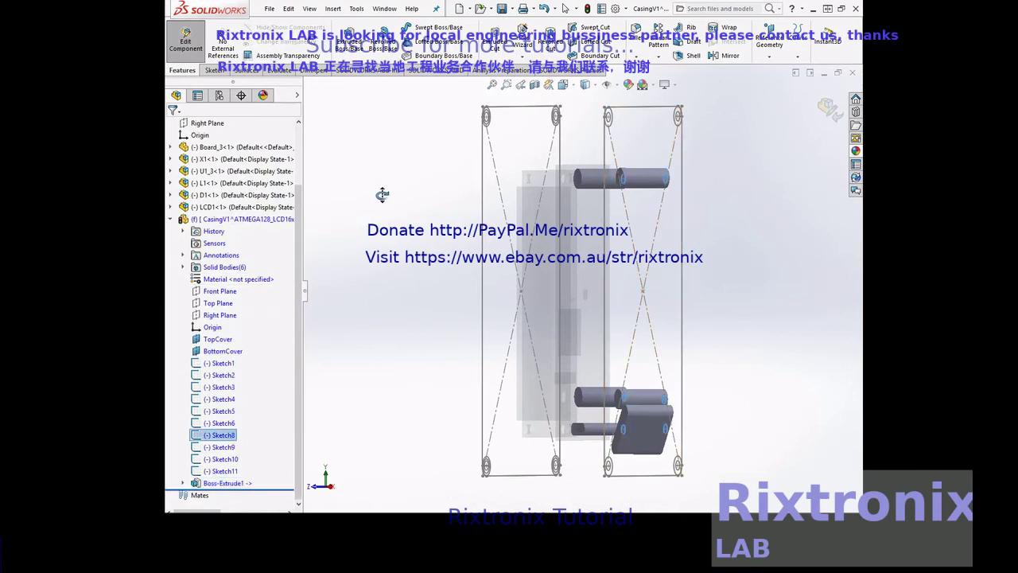
key("Escape")
Rotate the model to an angled view of the new bosses
right_click(721, 165)
mouse_move(710, 196)
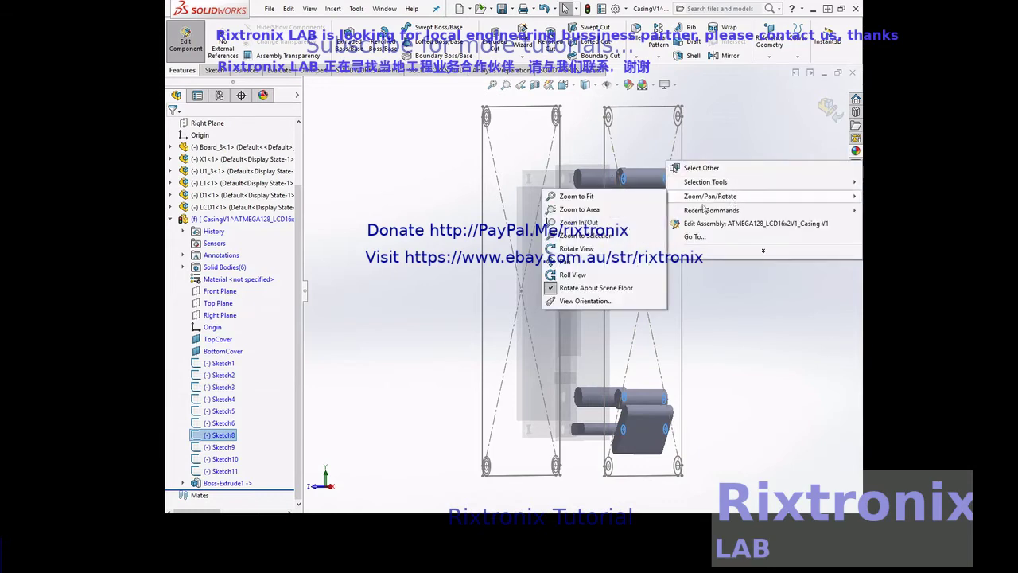
left_click(576, 248)
mouse_move(660, 254)
left_mouse_down()
mouse_move(751, 243)
mouse_move(716, 249)
left_mouse_up()
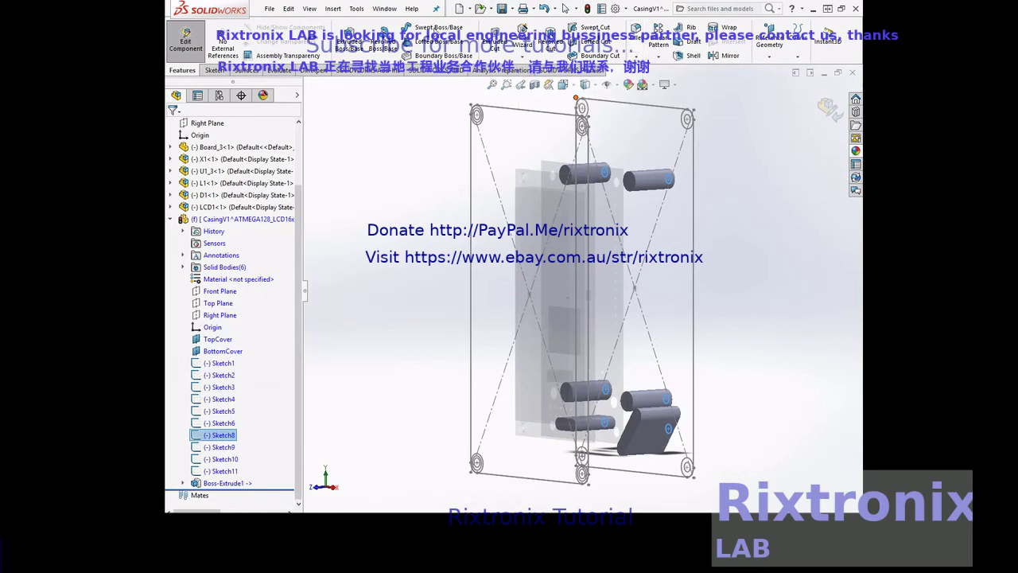
left_click(495, 40)
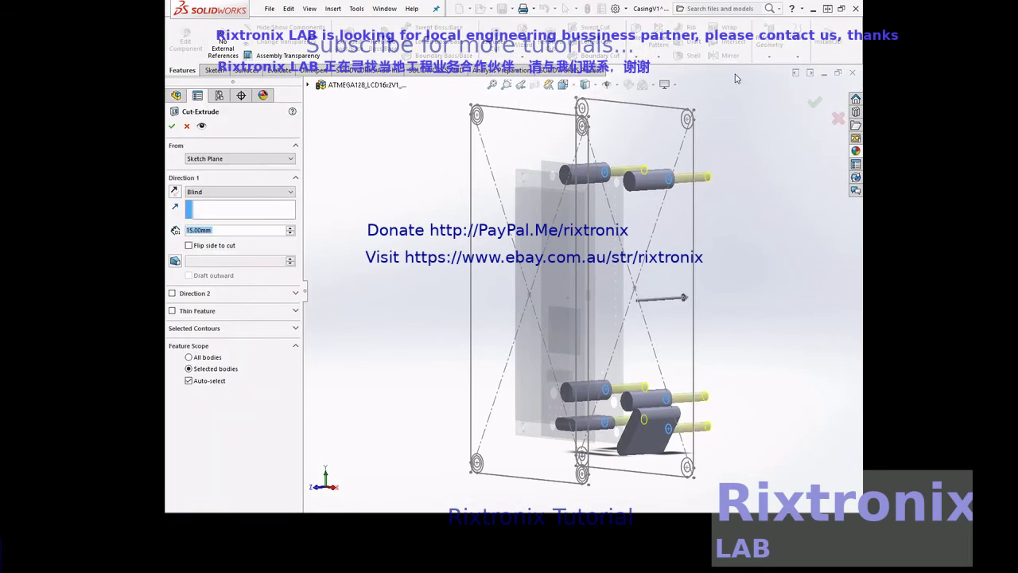
Reverse the direction and accept the 15.00 mm blind cut through the bosses
left_click(174, 192)
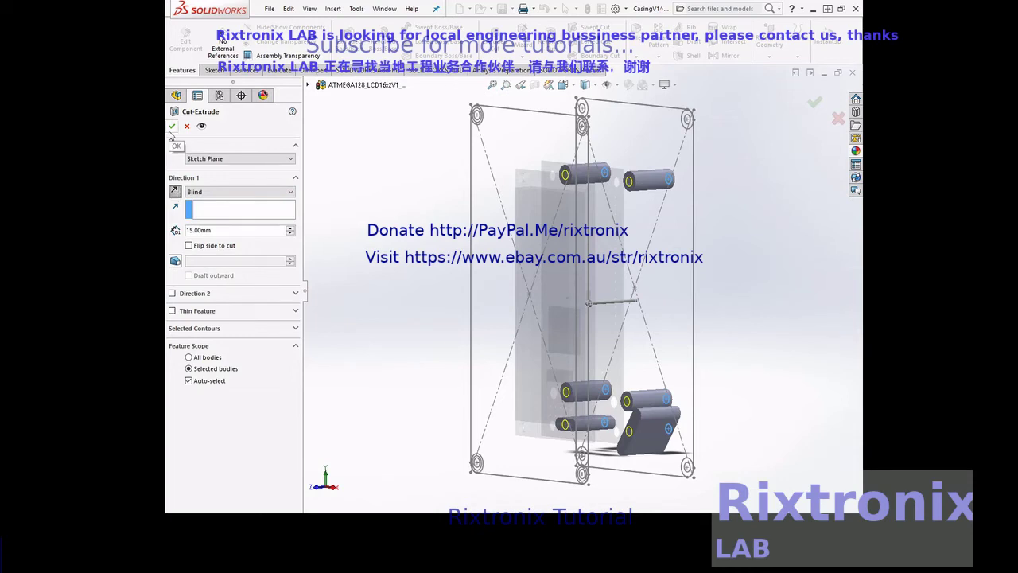
left_click(171, 127)
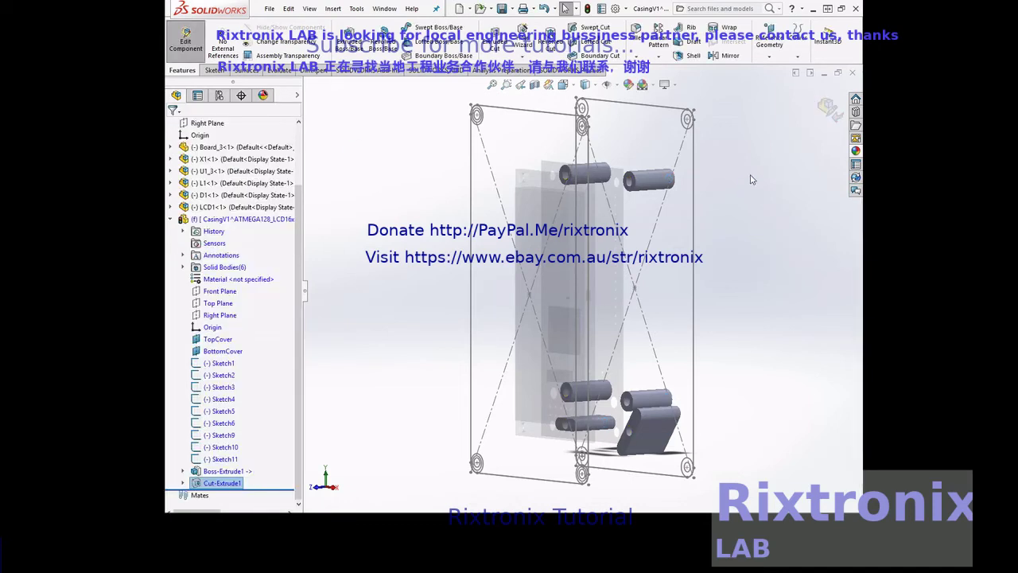
Rotate the model side-on and then back to an angled view
right_click(752, 180)
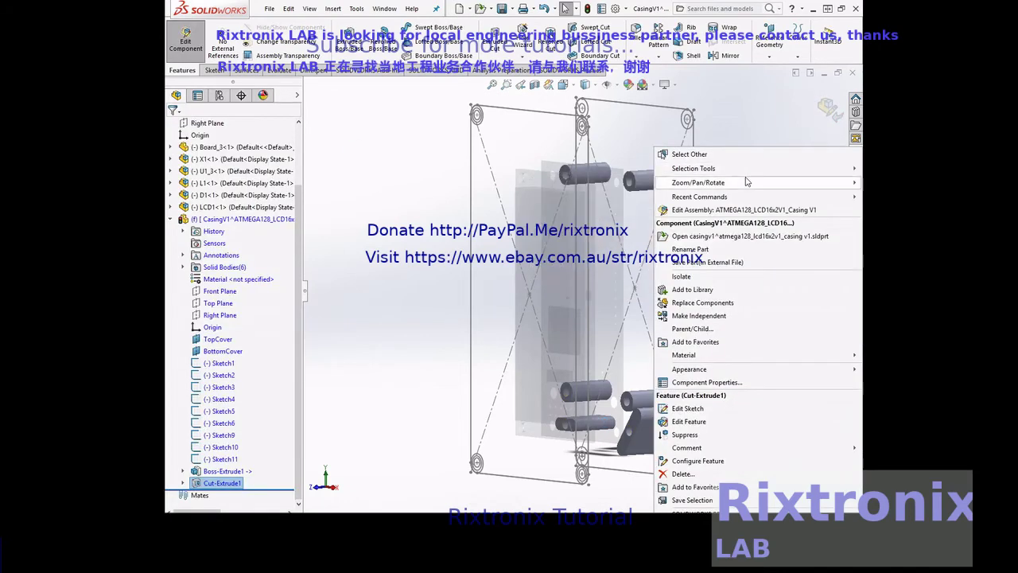
mouse_move(699, 182)
left_click(604, 238)
mouse_move(764, 193)
left_mouse_down()
mouse_move(794, 196)
mouse_move(719, 195)
left_mouse_up()
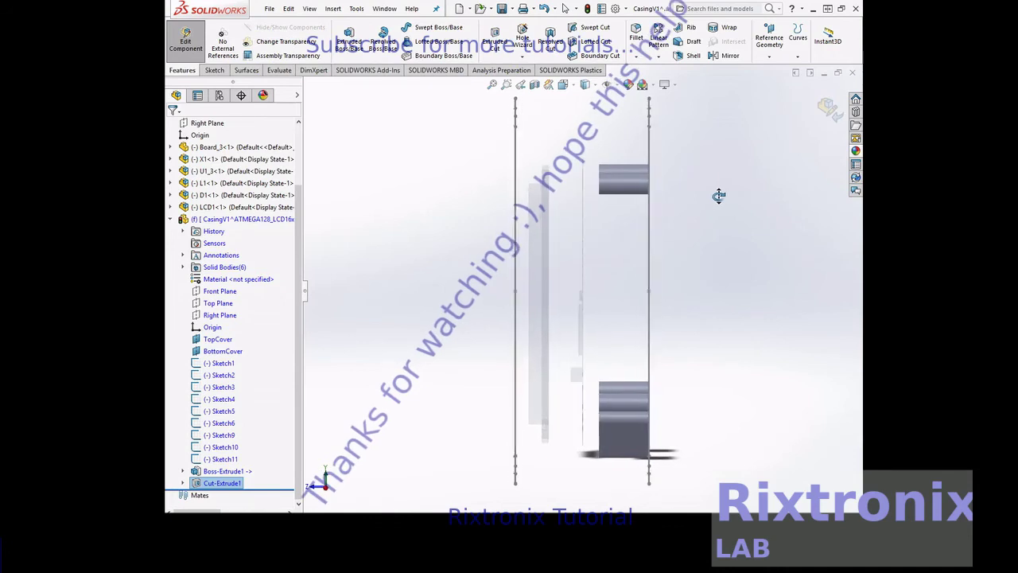
left_click_drag(719, 195, 737, 193)
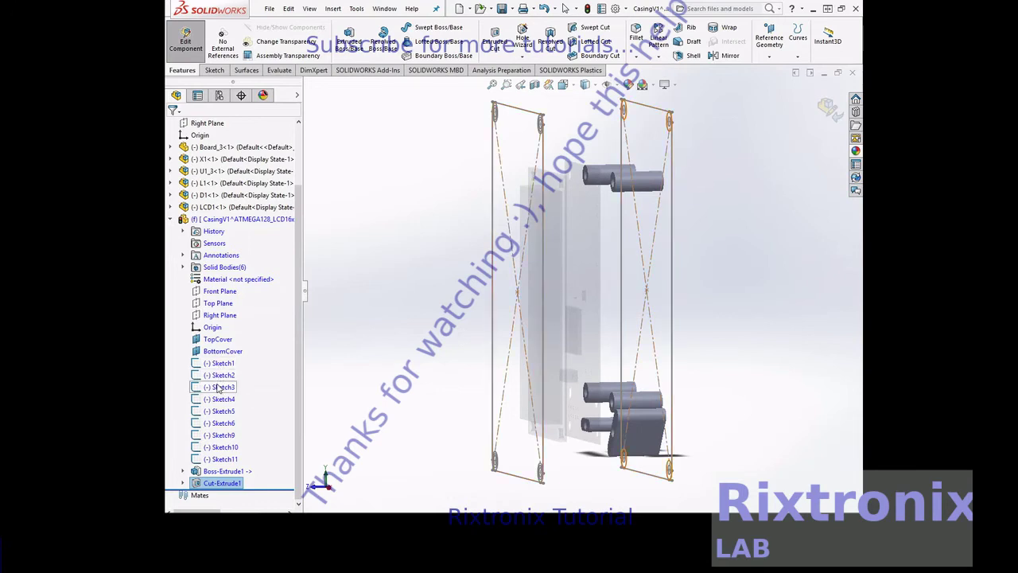
Select Sketch3 and view the casing from the Right orientation
left_click(219, 387)
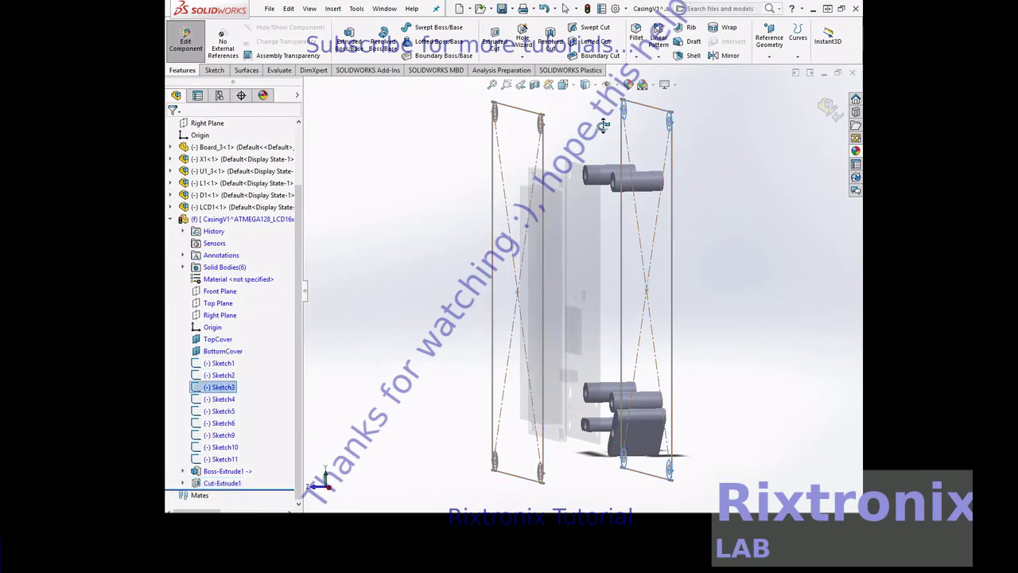
left_click(585, 85)
left_click(604, 112)
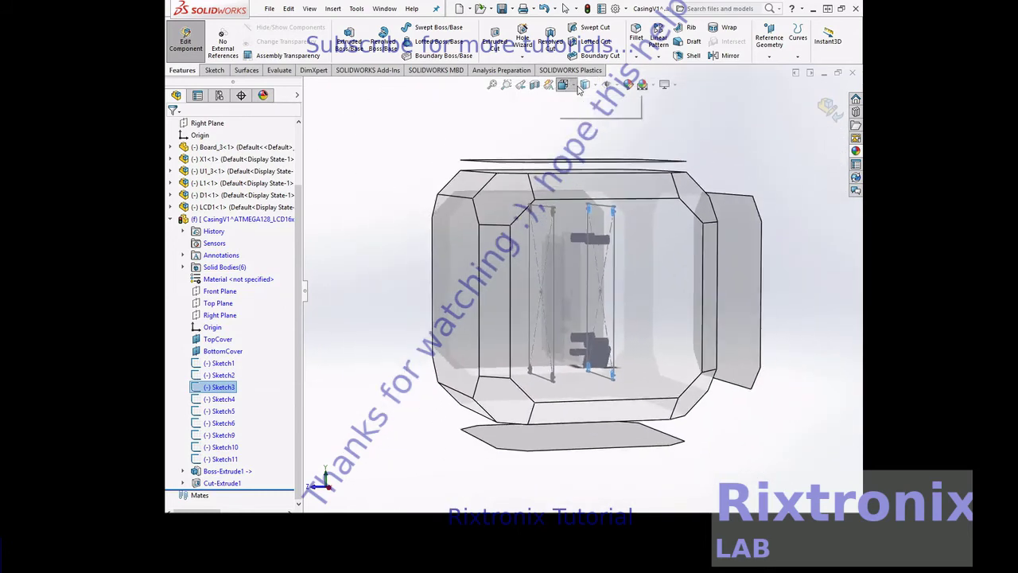
left_click(683, 282)
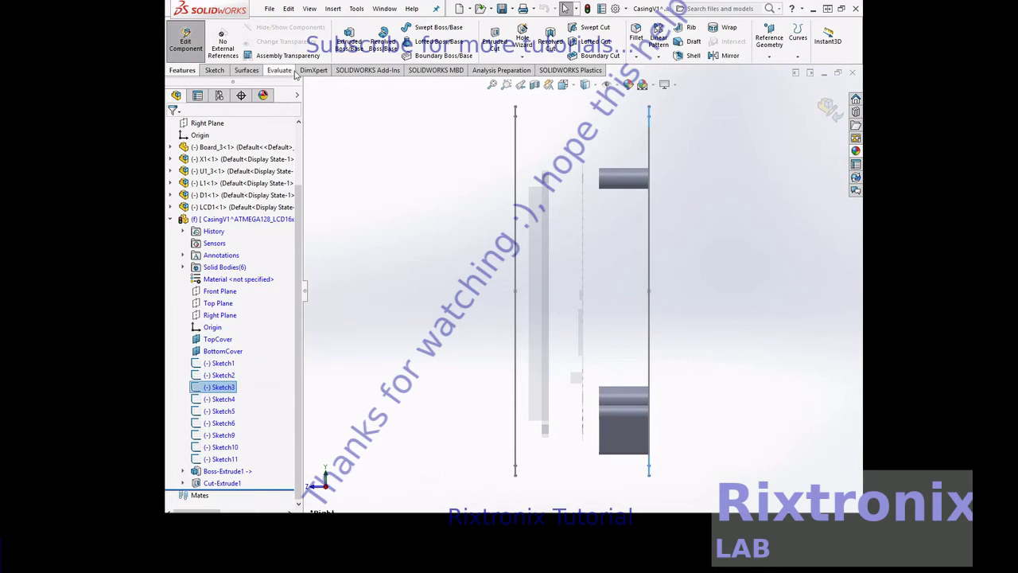
left_click(349, 41)
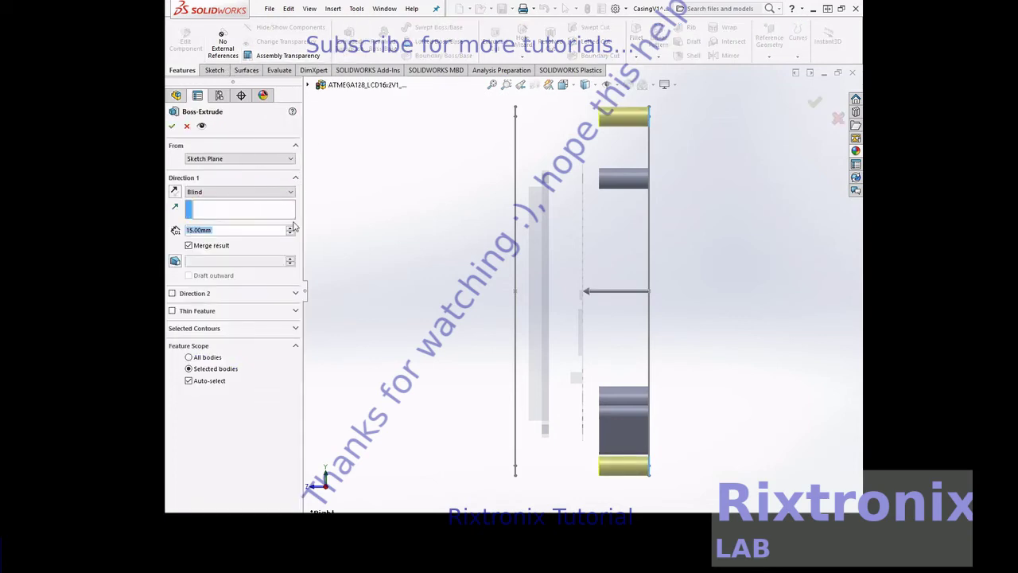
Extrude Sketch3 into 30 mm blind standoff posts from the opposite cover
left_click(291, 227)
left_click(290, 228)
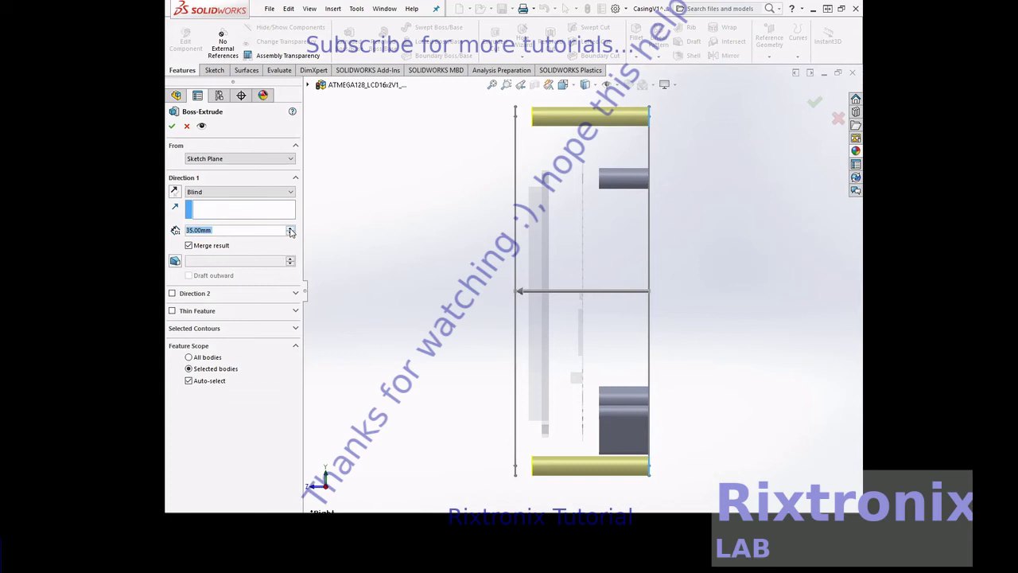
left_click(233, 230)
left_click(191, 229)
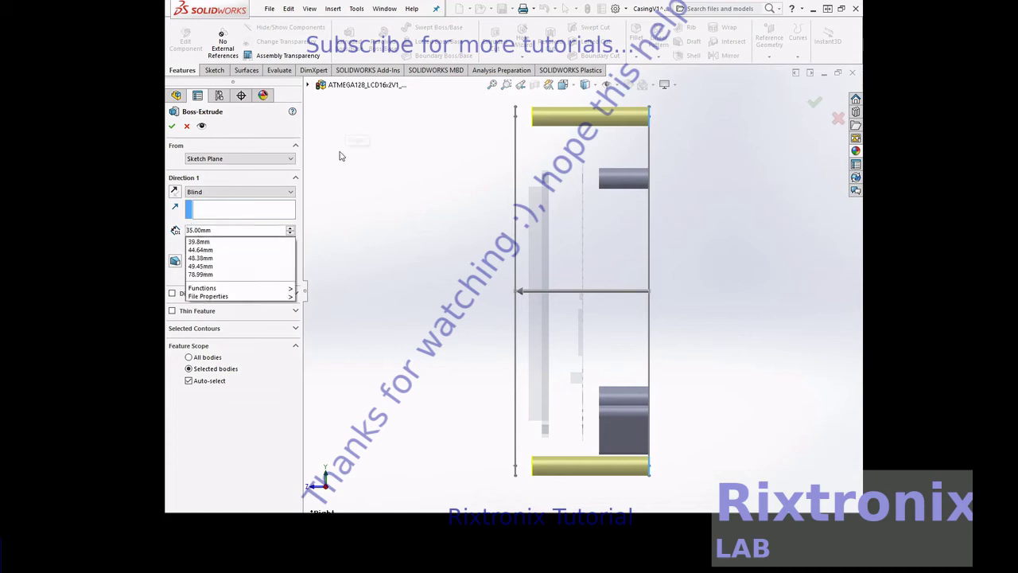
key("BackSpace")
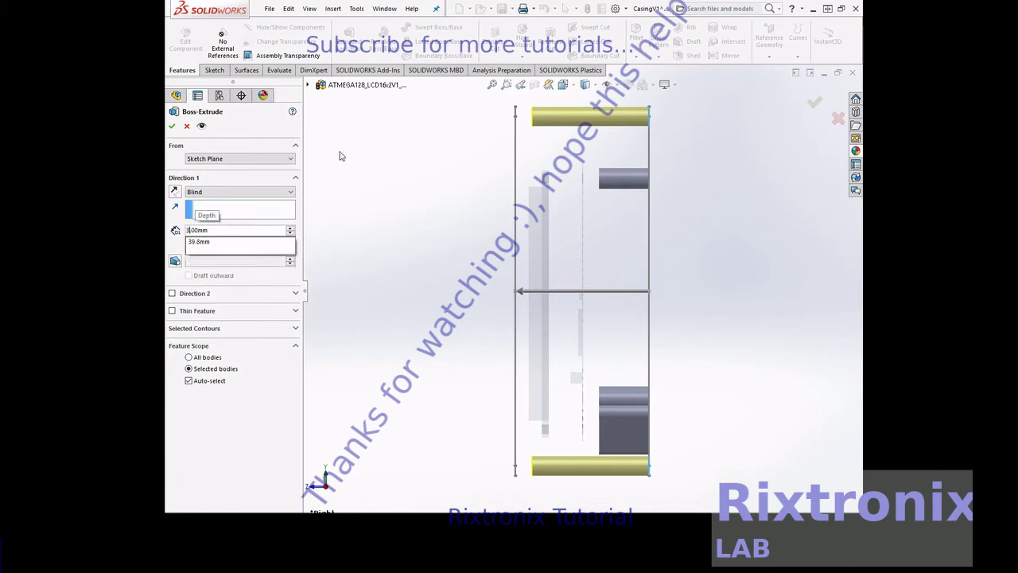
type("0")
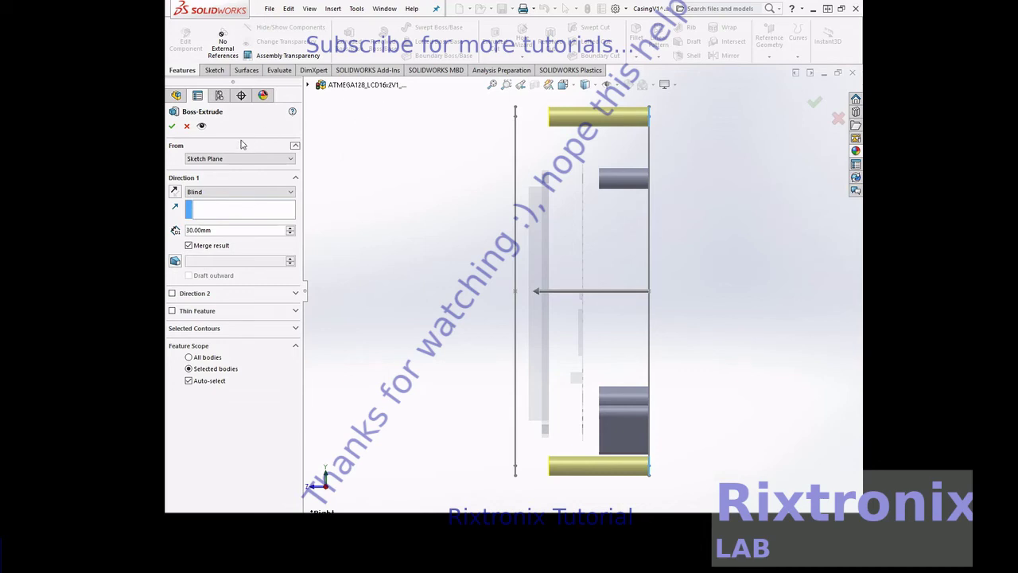
left_click(172, 126)
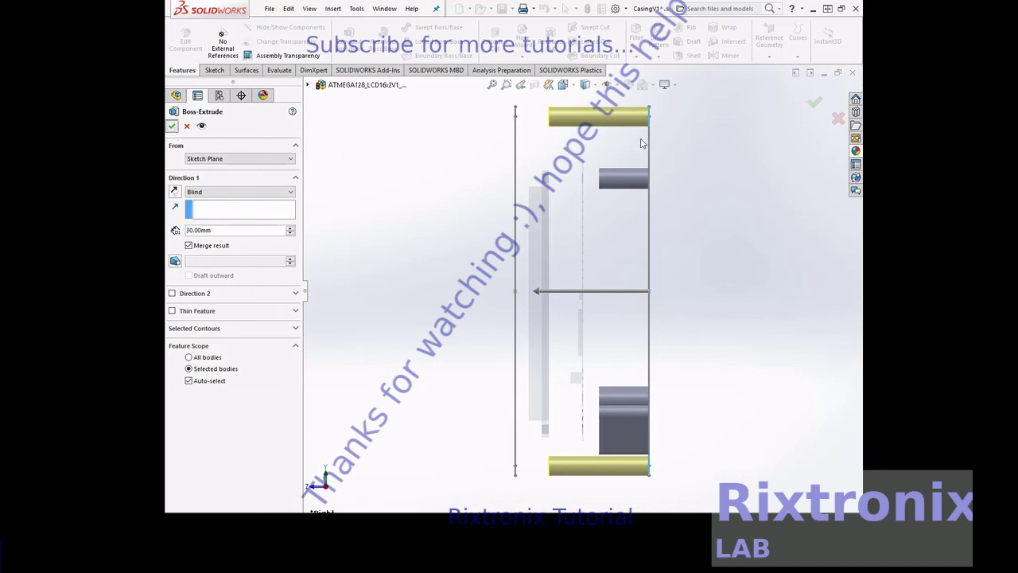
Rotate the casing to an angled 3D view and select Sketch5's hole circles
right_click(723, 141)
mouse_move(698, 175)
left_click(601, 229)
left_click_drag(743, 200, 763, 201)
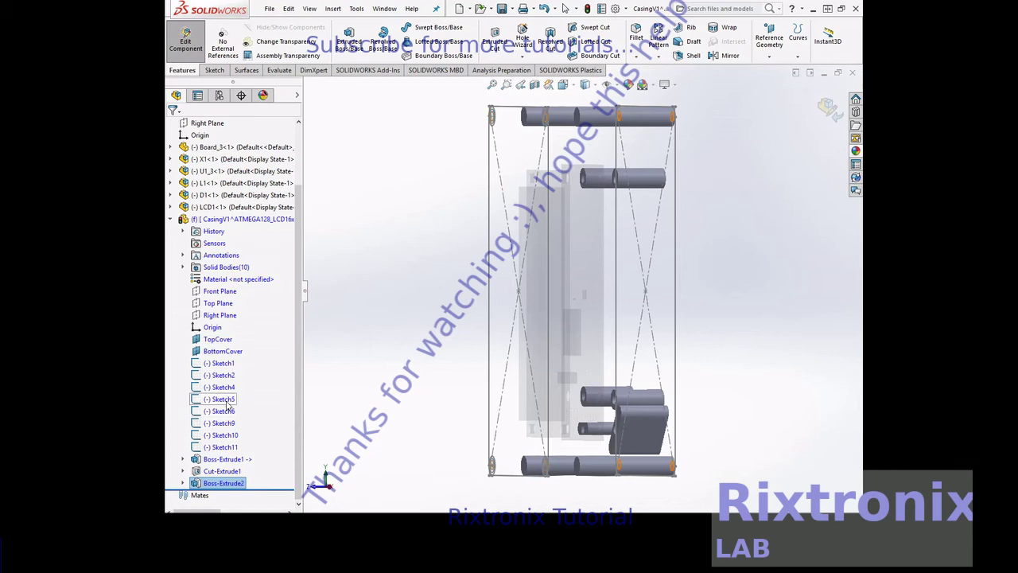
left_click(225, 400)
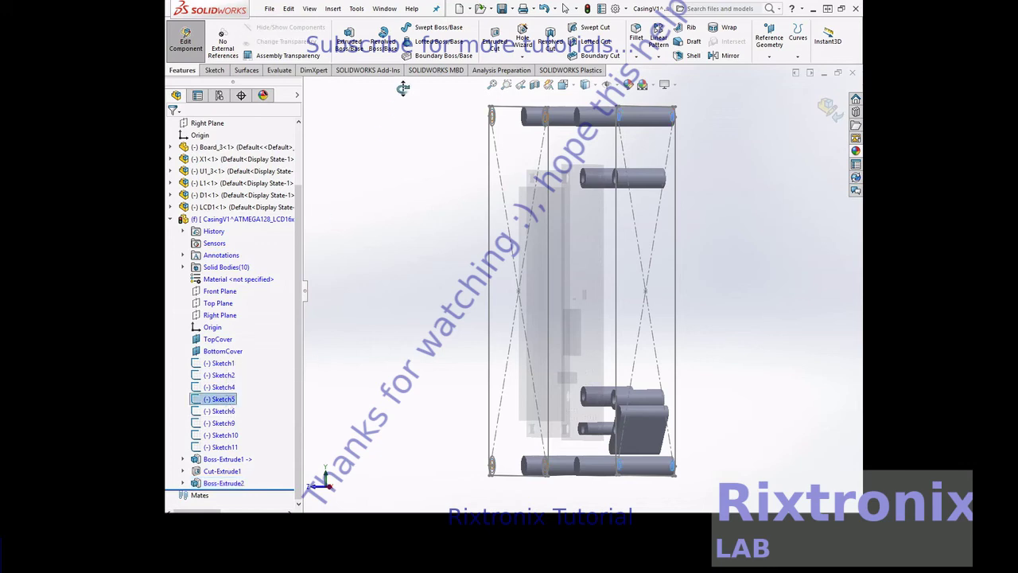
Cut reversed 30 mm blind holes into the bosses from Sketch5
left_click(493, 58)
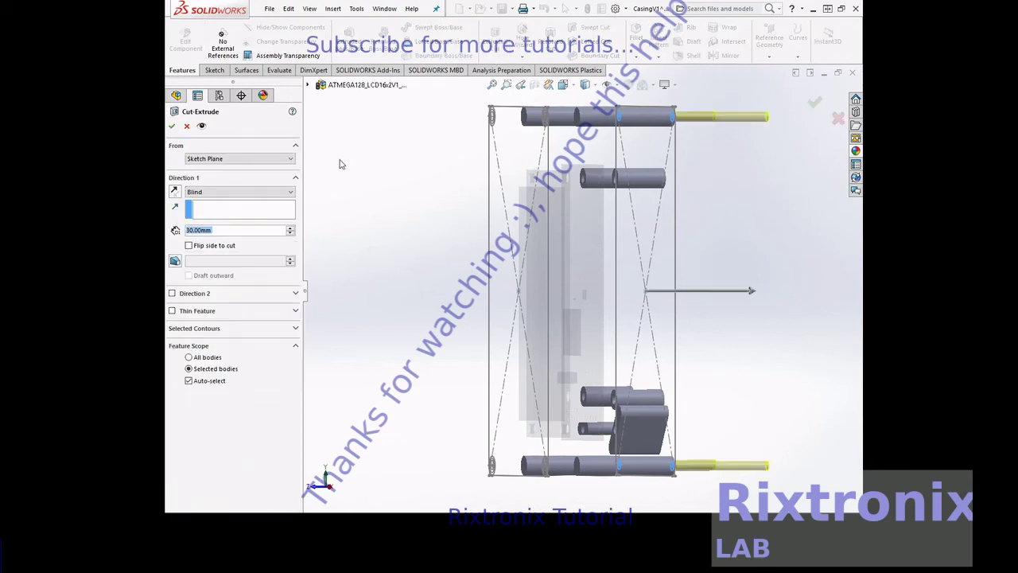
left_click(175, 192)
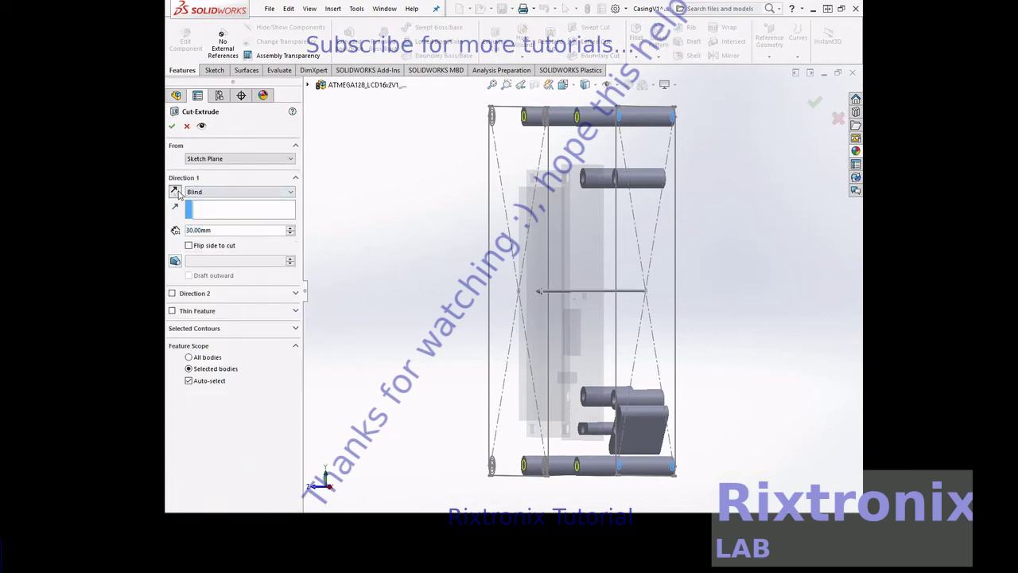
left_click(172, 126)
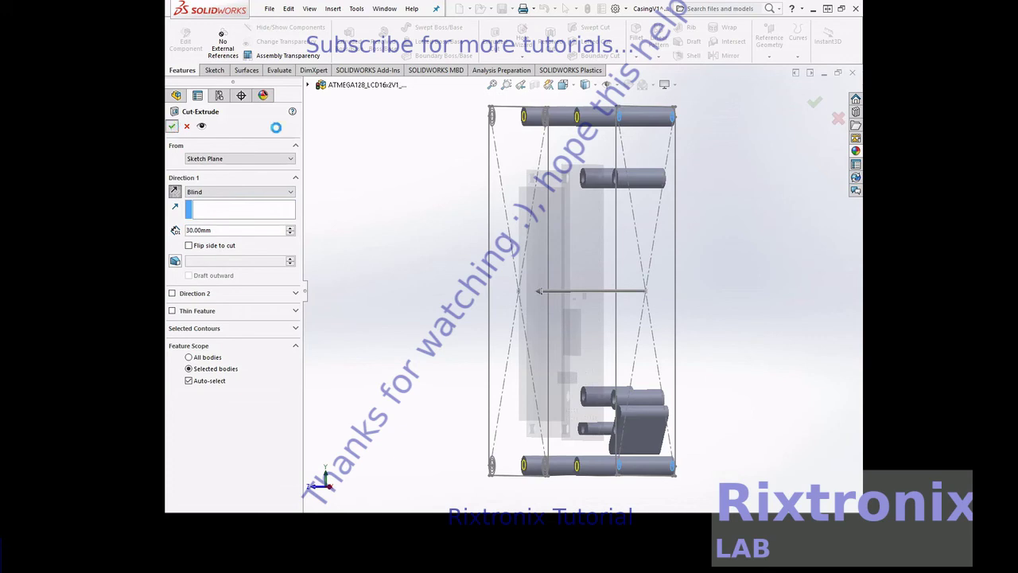
Orbit to an angled view and select Sketch9 for the back plate
right_click(740, 169)
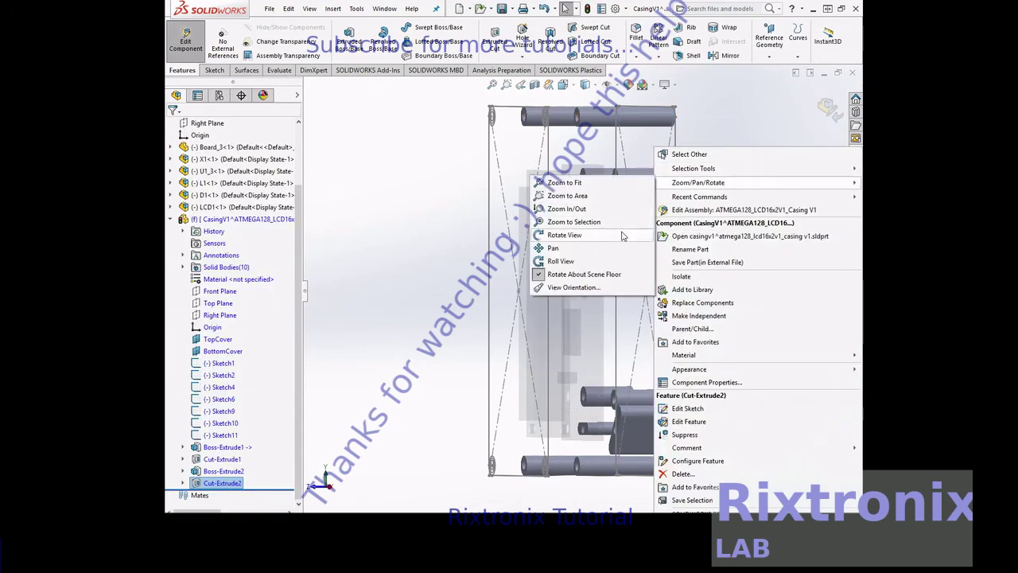
mouse_move(698, 182)
left_click(581, 233)
mouse_move(774, 179)
left_mouse_down()
mouse_move(634, 192)
mouse_move(787, 184)
mouse_move(761, 198)
mouse_move(787, 181)
mouse_move(775, 165)
mouse_move(727, 182)
left_mouse_up()
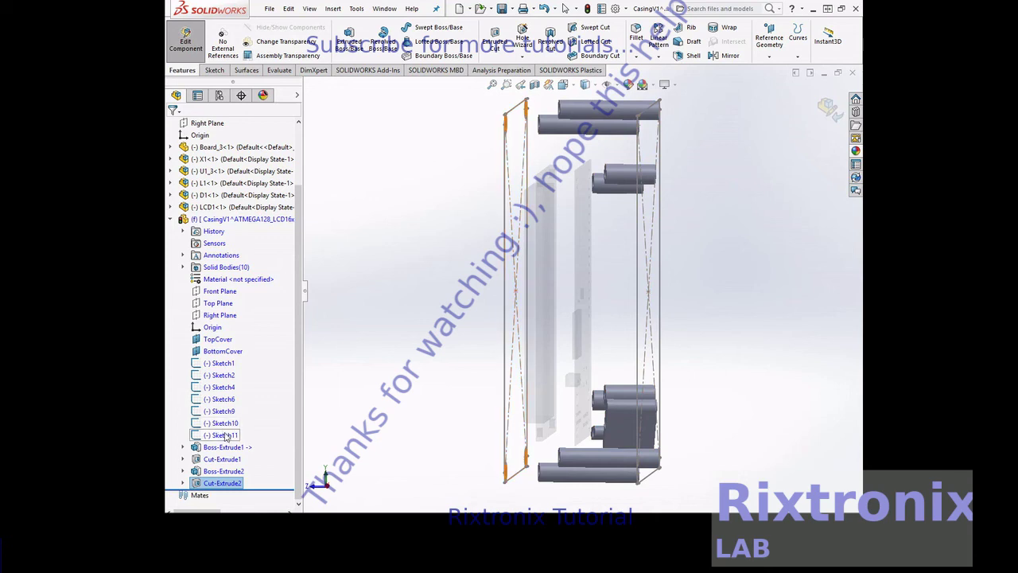
left_click(226, 410)
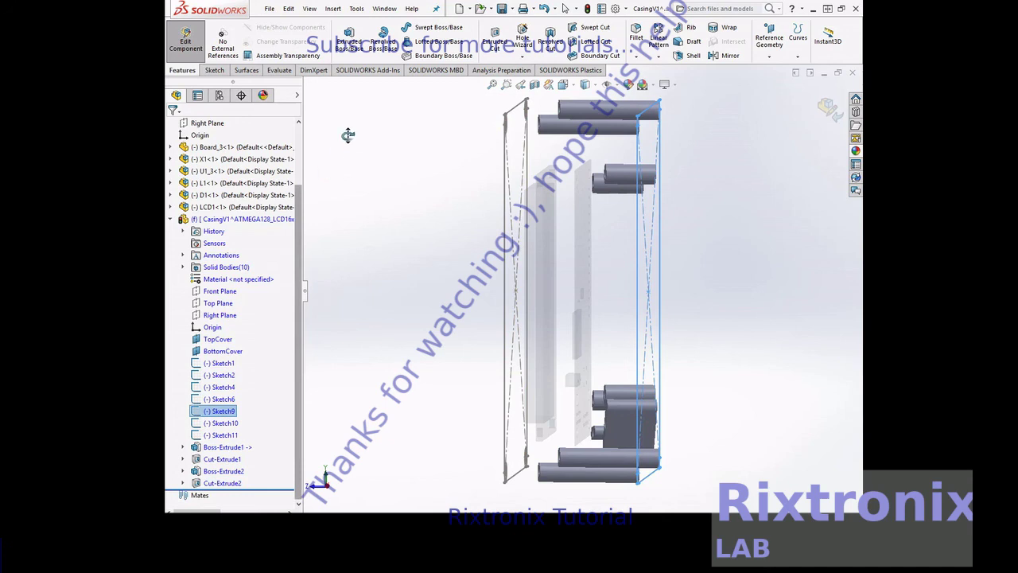
Extrude Sketch9 4 mm as an unmerged back plate body
left_click(349, 40)
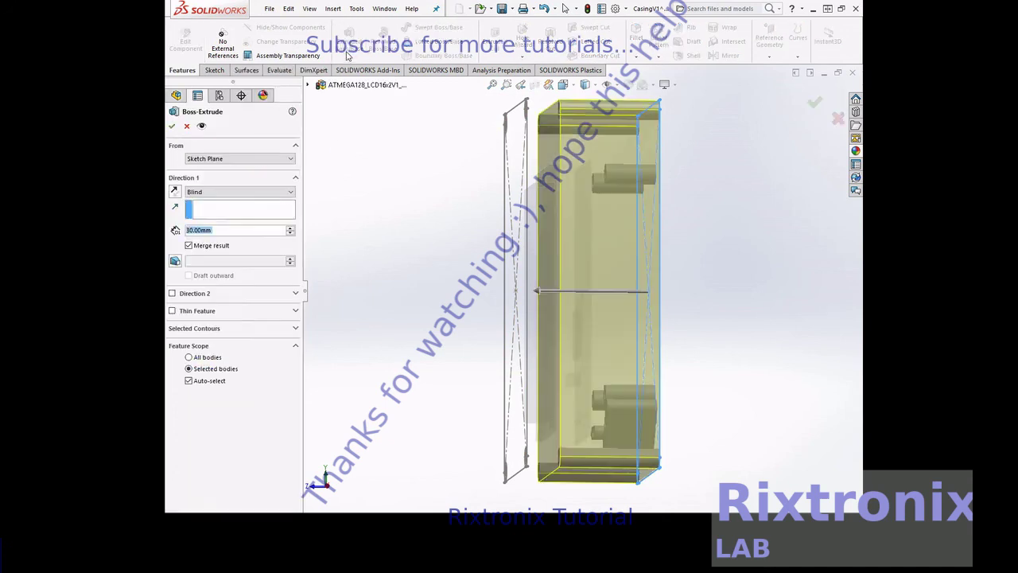
left_click(189, 245)
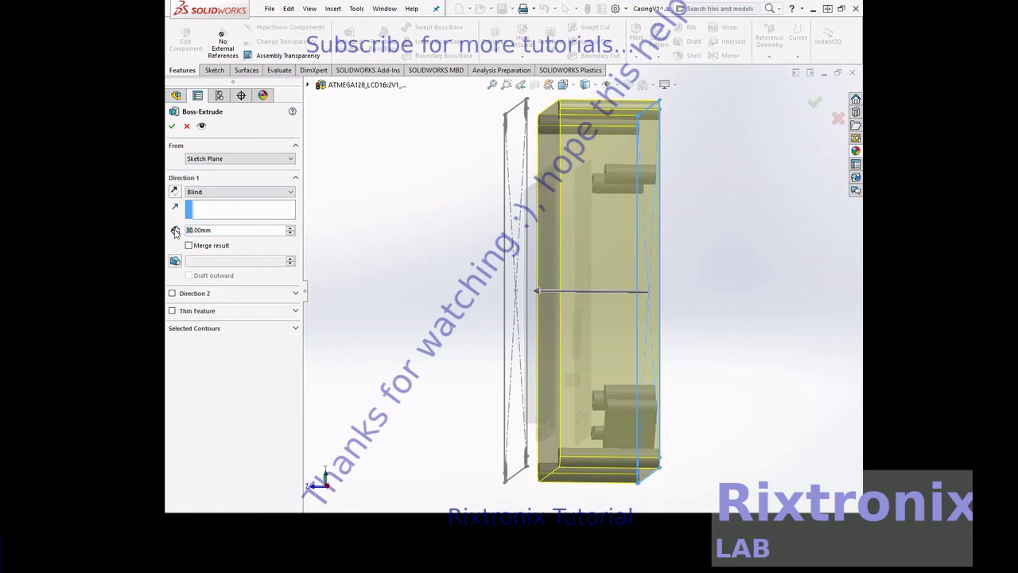
type("4")
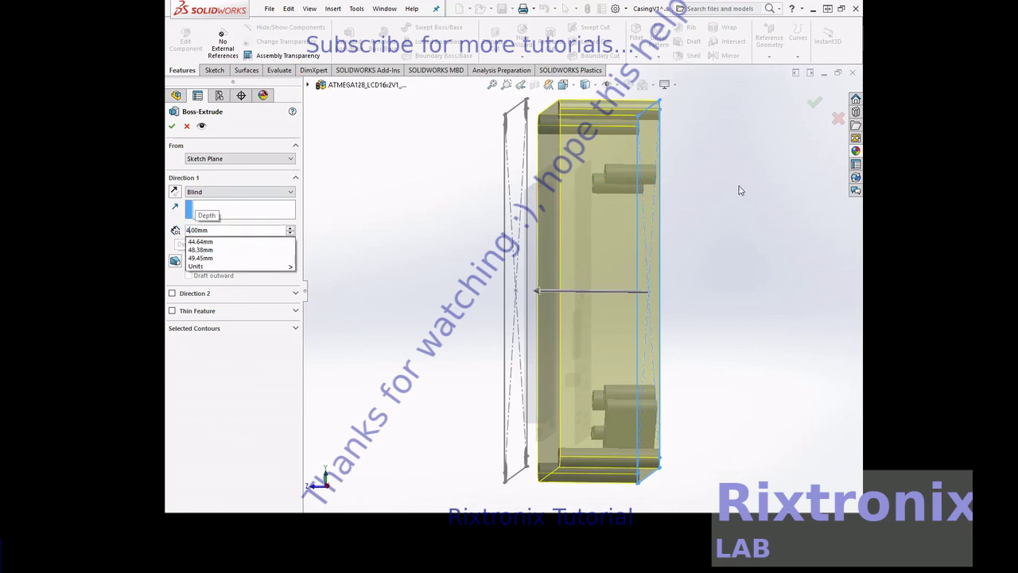
key("Return")
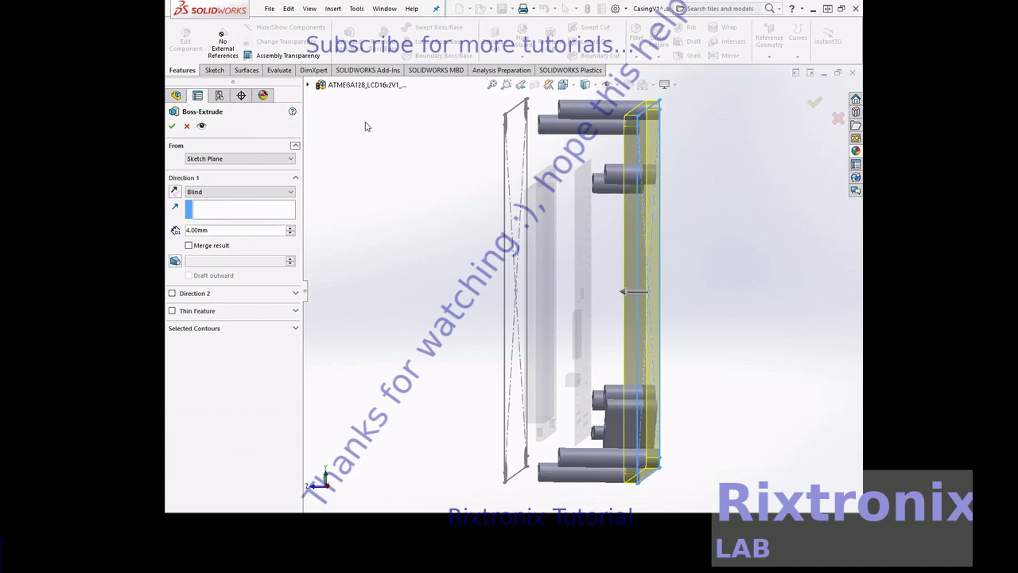
left_click(171, 127)
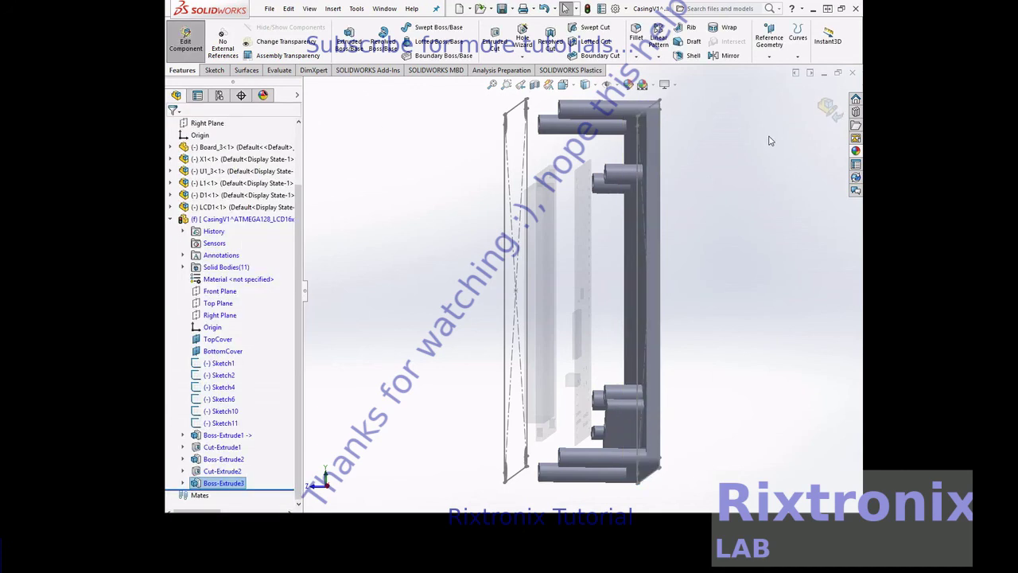
Save the modified casing part, choosing Save All
left_click(270, 8)
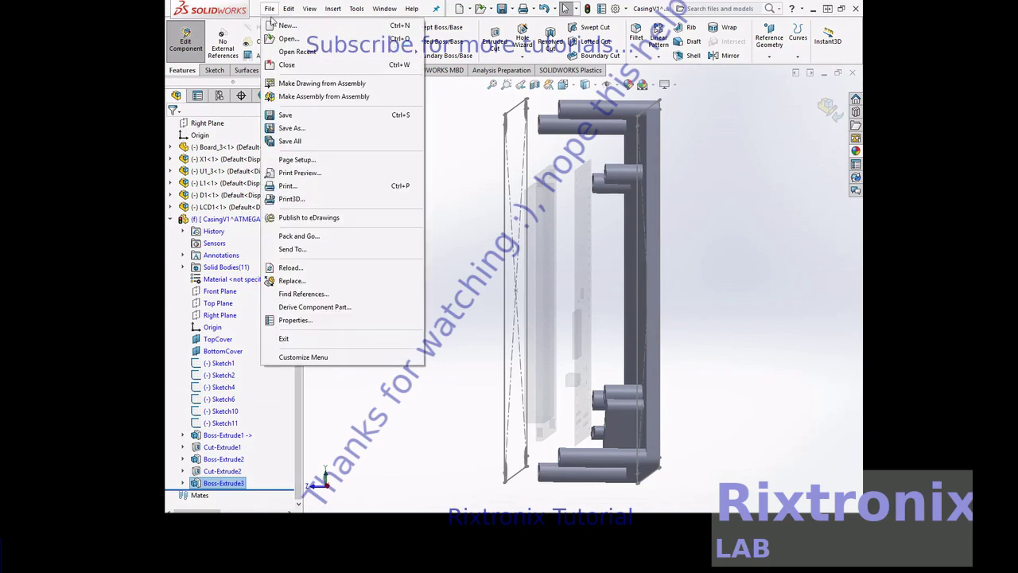
left_click(299, 114)
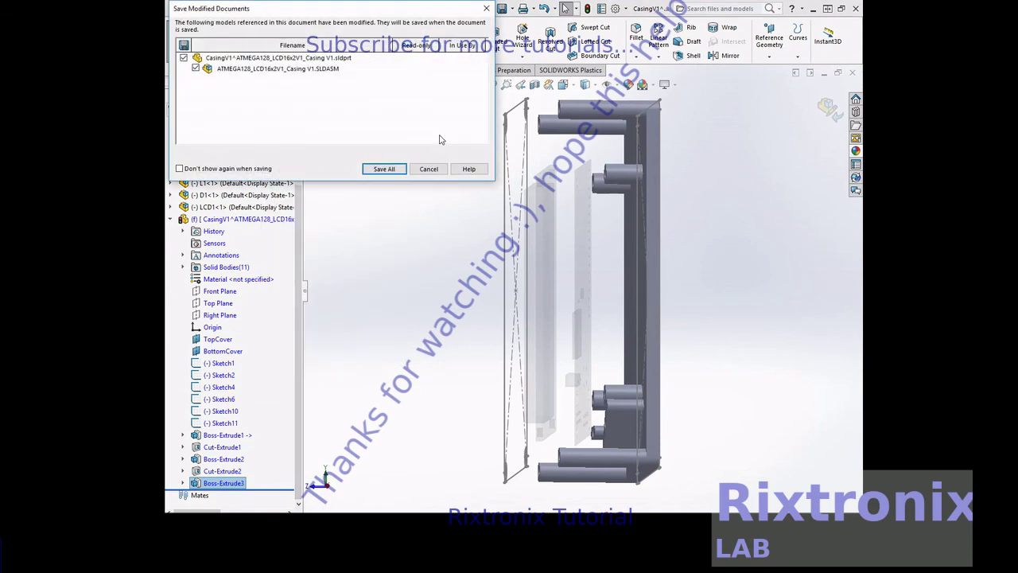
left_click(382, 170)
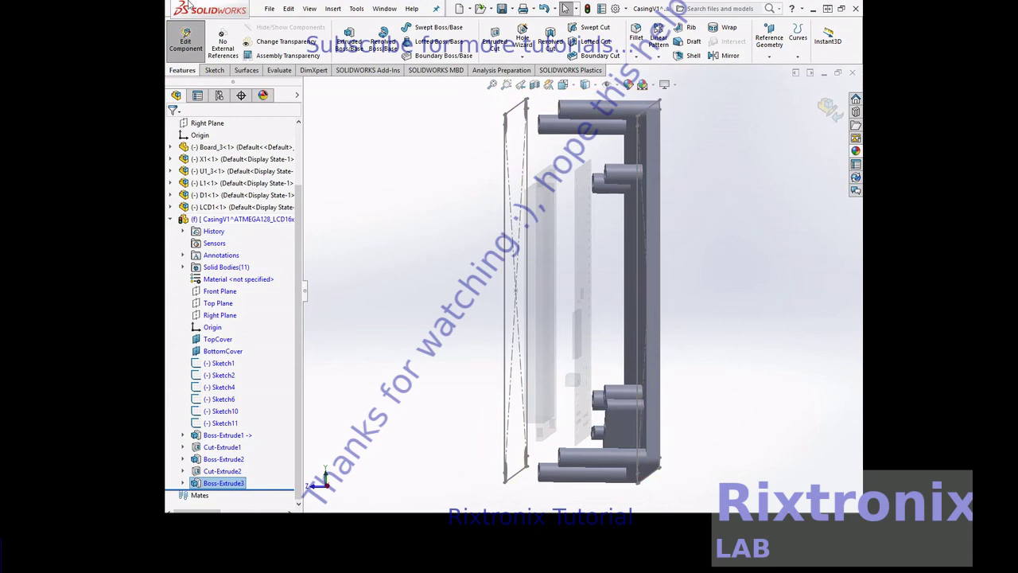
Exit component editing, then rebuild and save the assembly
left_click(199, 37)
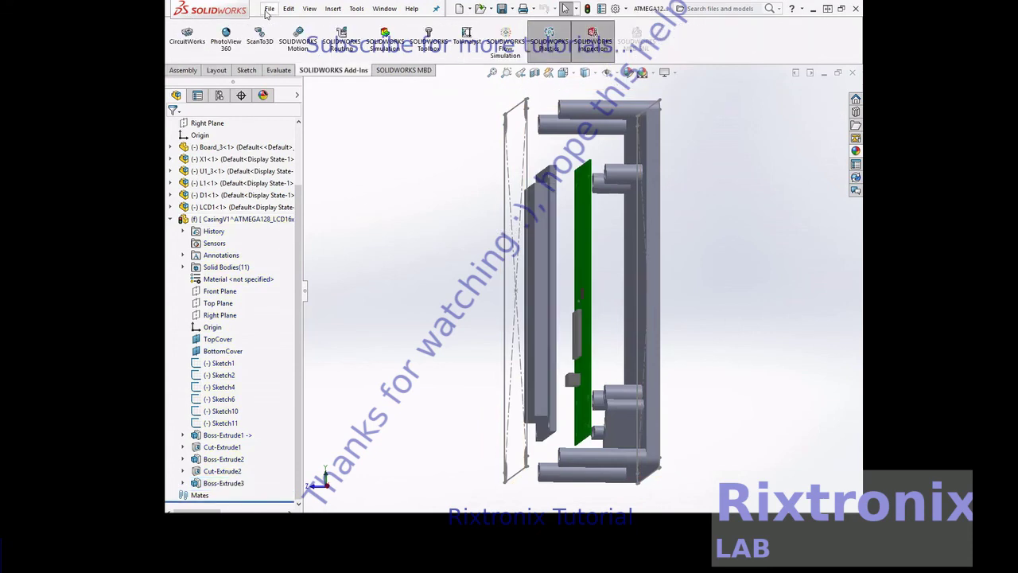
left_click(270, 8)
left_click(300, 116)
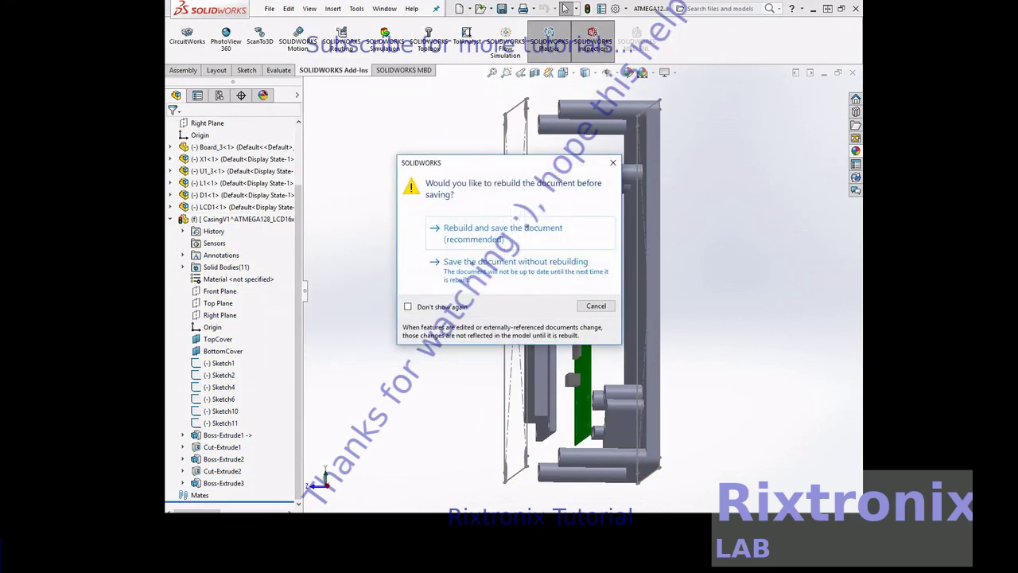
left_click(513, 240)
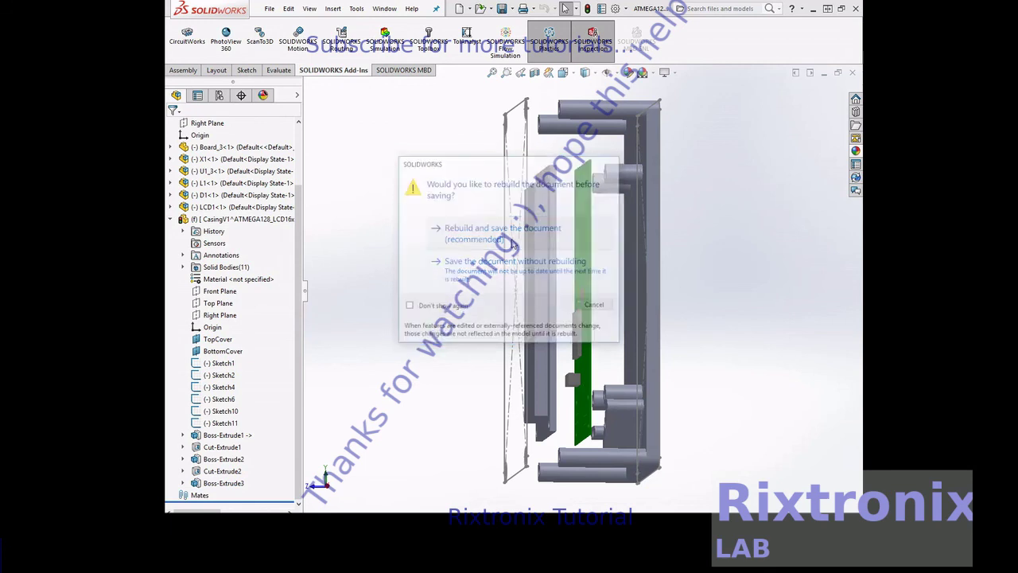